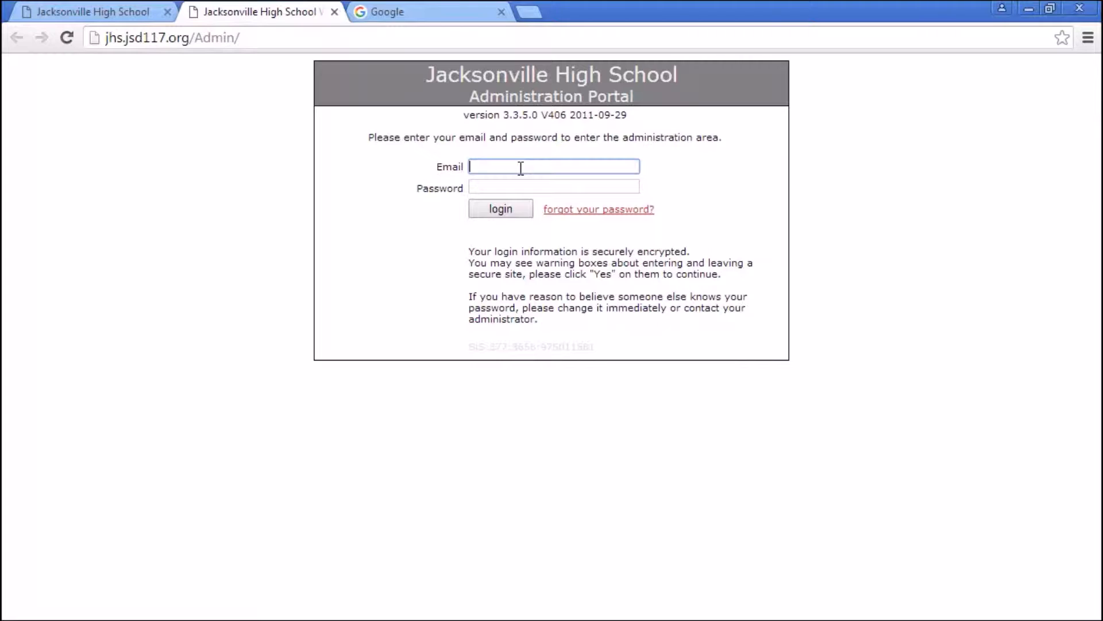
# - Log in to the SchoolinSites admin portal with the teacher's email and password, without saving the password
pyautogui.press('Tab')
pyautogui.write('•••••••••••')
pyautogui.press('Return')
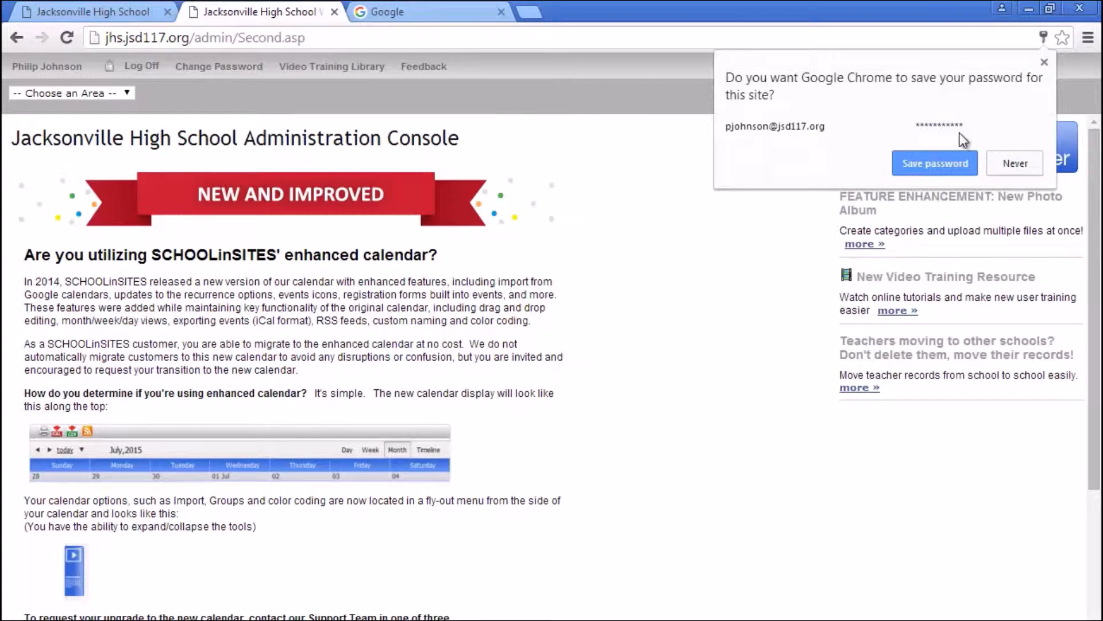
pyautogui.click(1000, 165)
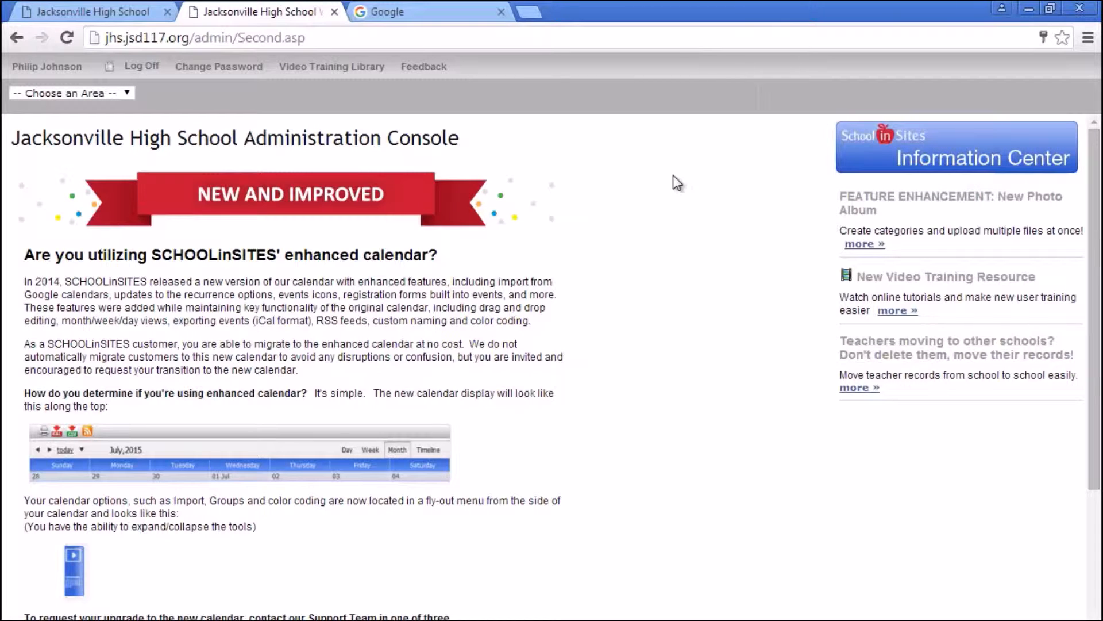
# - Enter the Teachers Section area and bring up the Home Page for editing
pyautogui.click(127, 92)
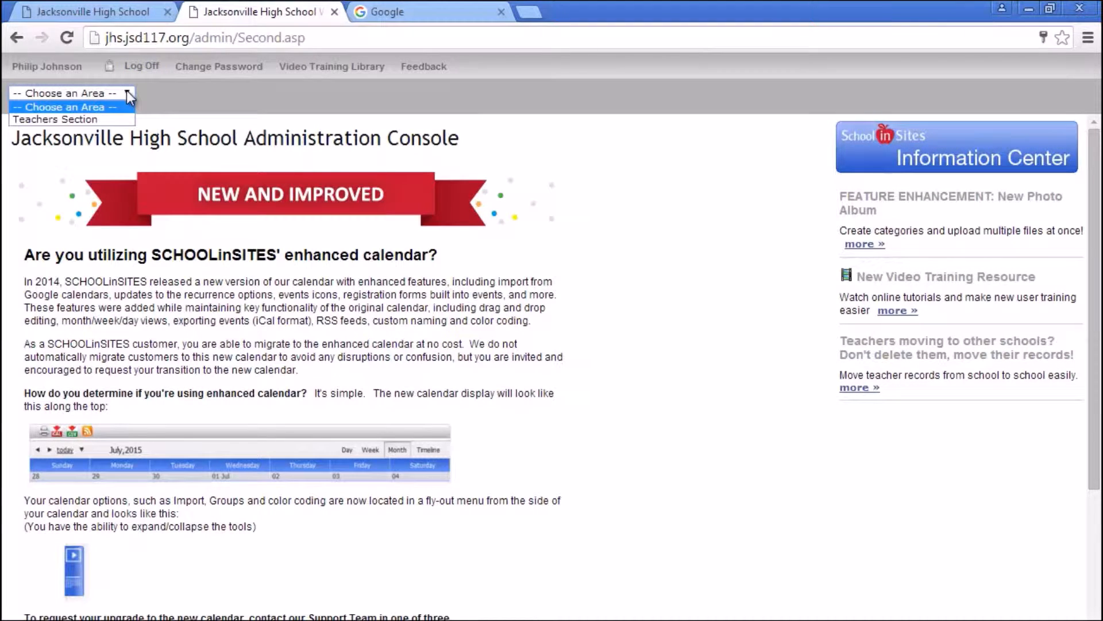
pyautogui.click(80, 121)
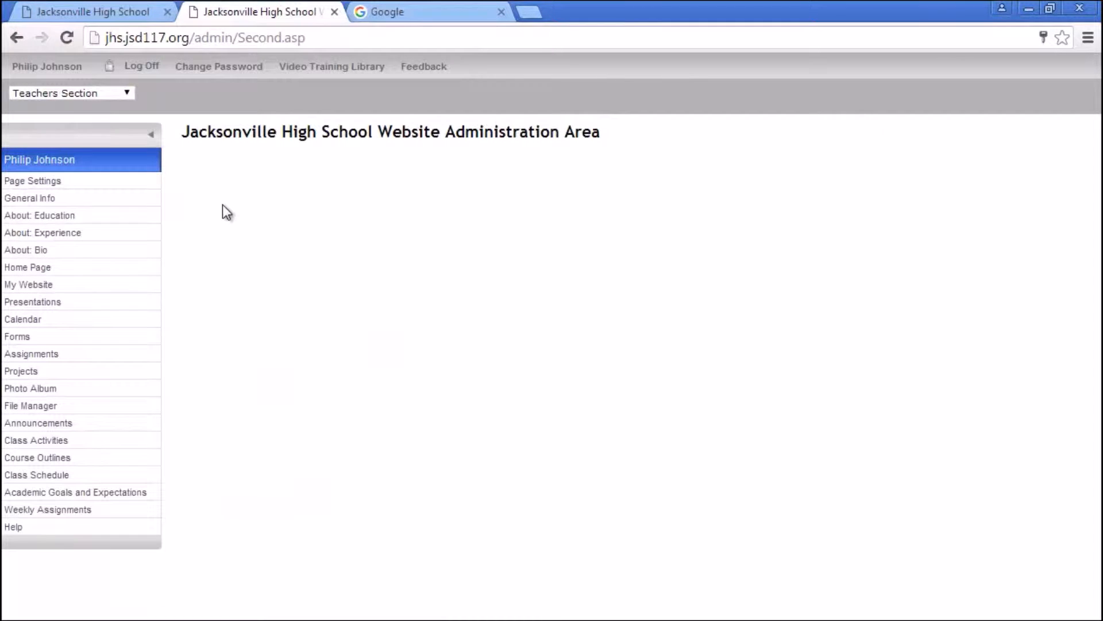
pyautogui.click(46, 182)
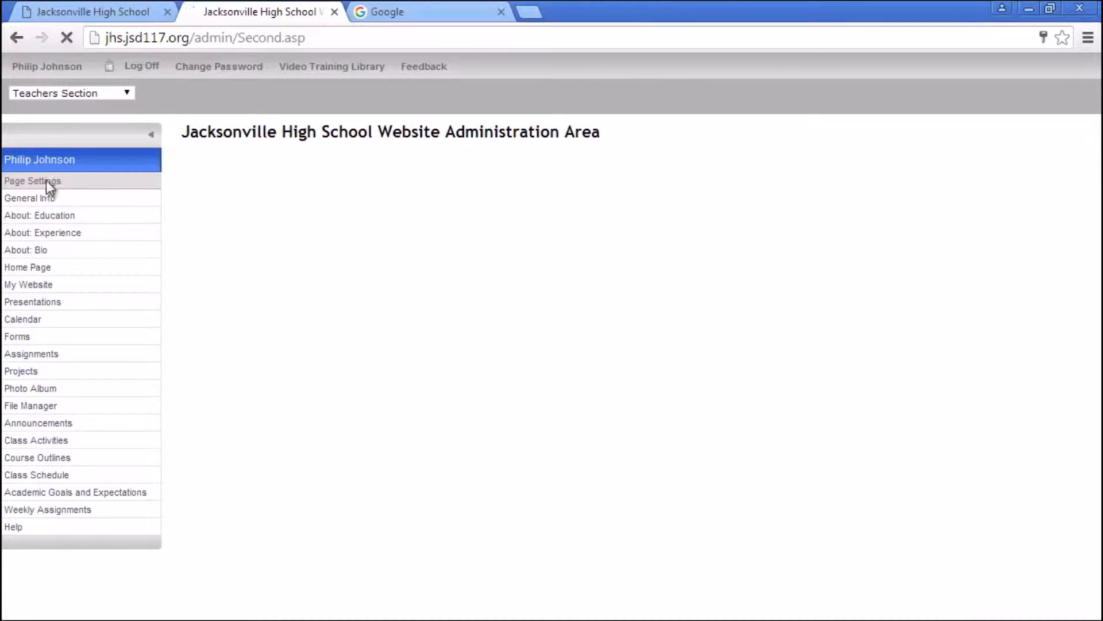
pyautogui.click(42, 198)
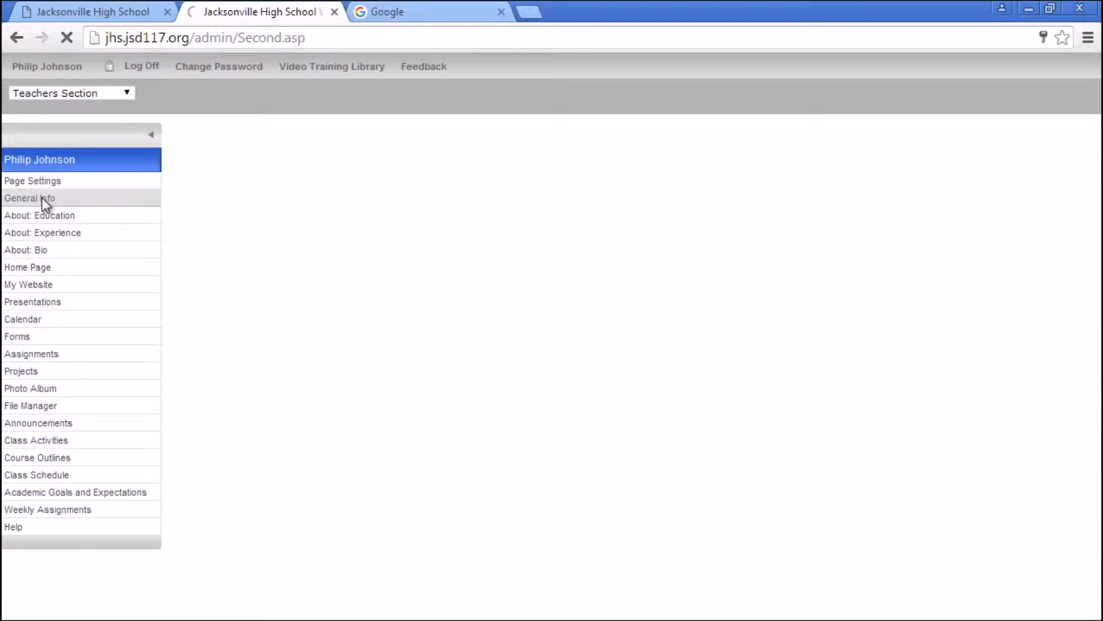
pyautogui.click(38, 268)
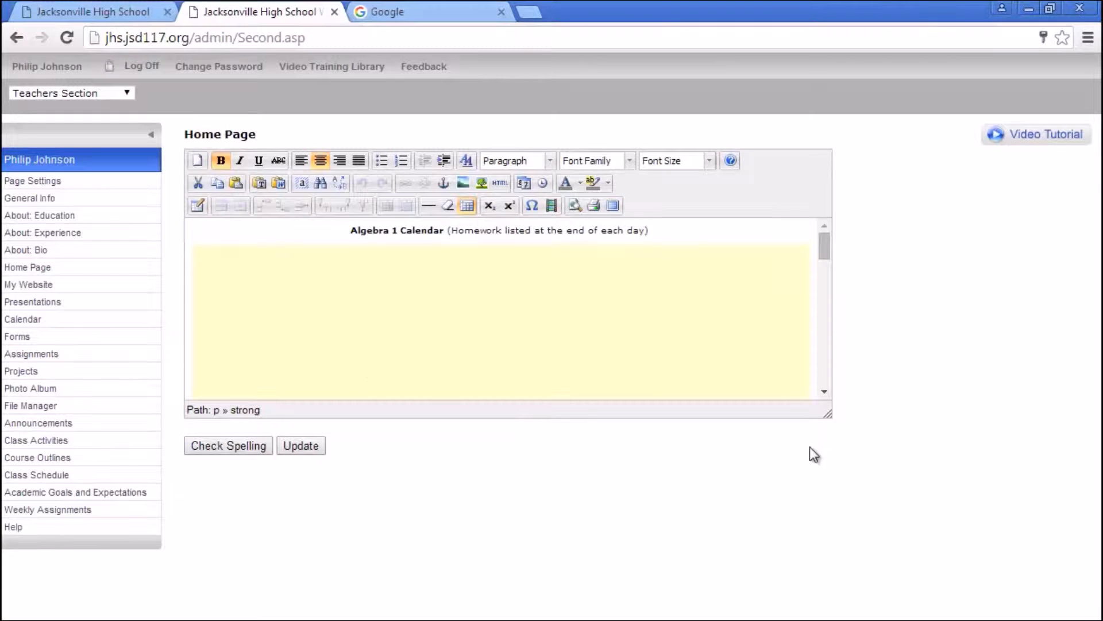
# - Enlarge the editor and add blank lines below the embedded Algebra 2 calendar
pyautogui.moveTo(826, 416); pyautogui.dragTo(825, 561)
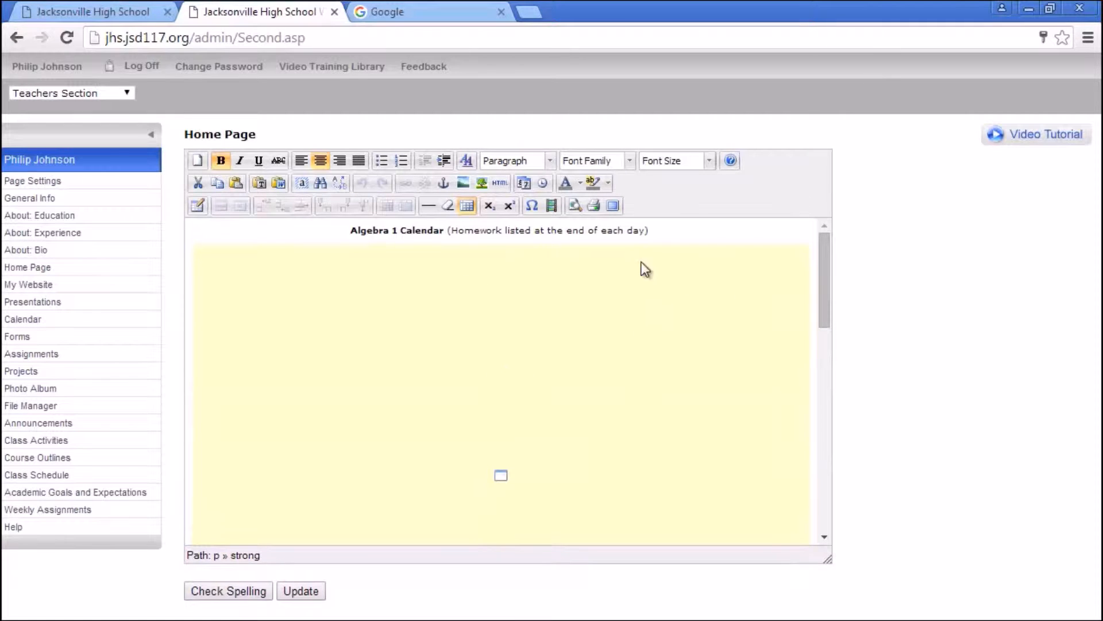
pyautogui.moveTo(823, 270); pyautogui.dragTo(814, 506)
pyautogui.moveTo(814, 468); pyautogui.dragTo(819, 402)
pyautogui.click(678, 371)
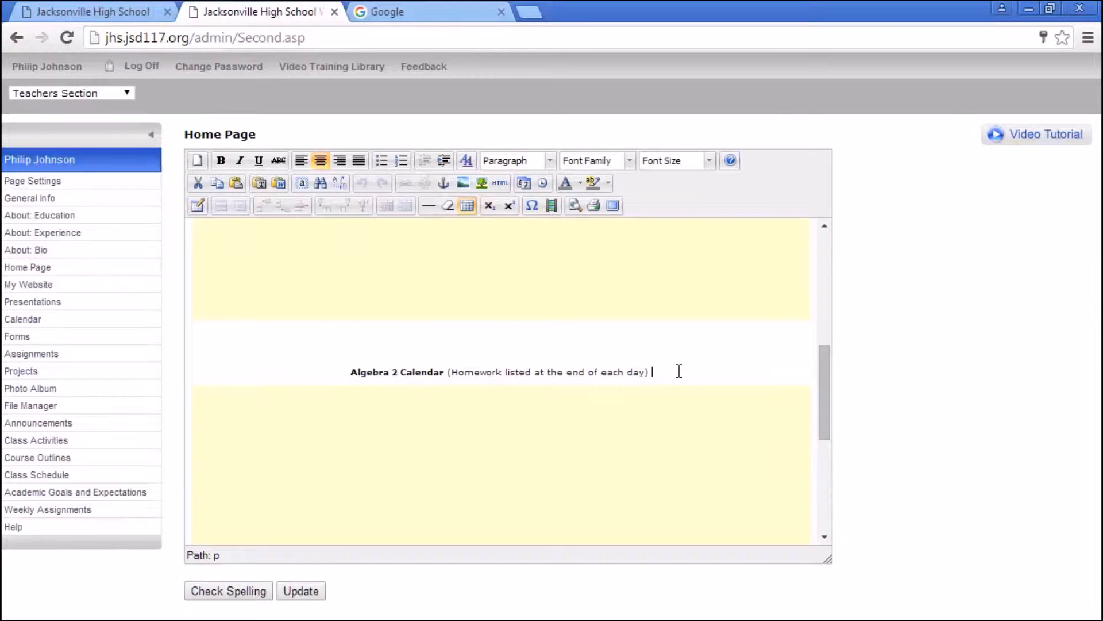
pyautogui.scroll(-3, 679, 371)
pyautogui.click(680, 371)
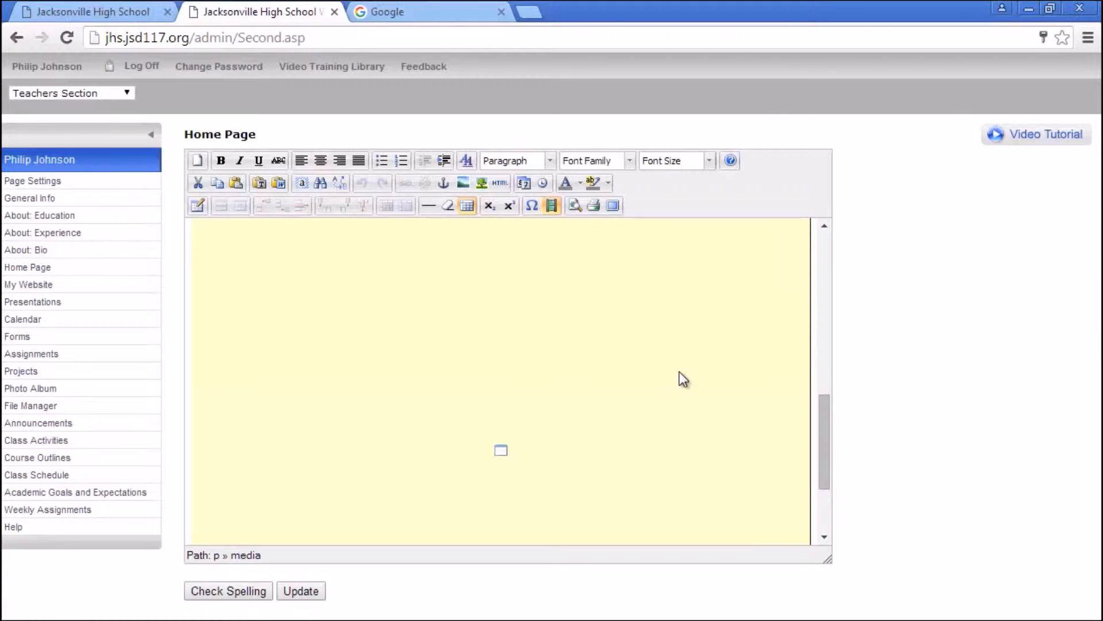
pyautogui.press('Return')
pyautogui.press('Return')
pyautogui.press('Return')
pyautogui.press('Return')
pyautogui.press('Return')
pyautogui.press('Return')
pyautogui.press('Return')
pyautogui.press('Return')
pyautogui.press('Return')
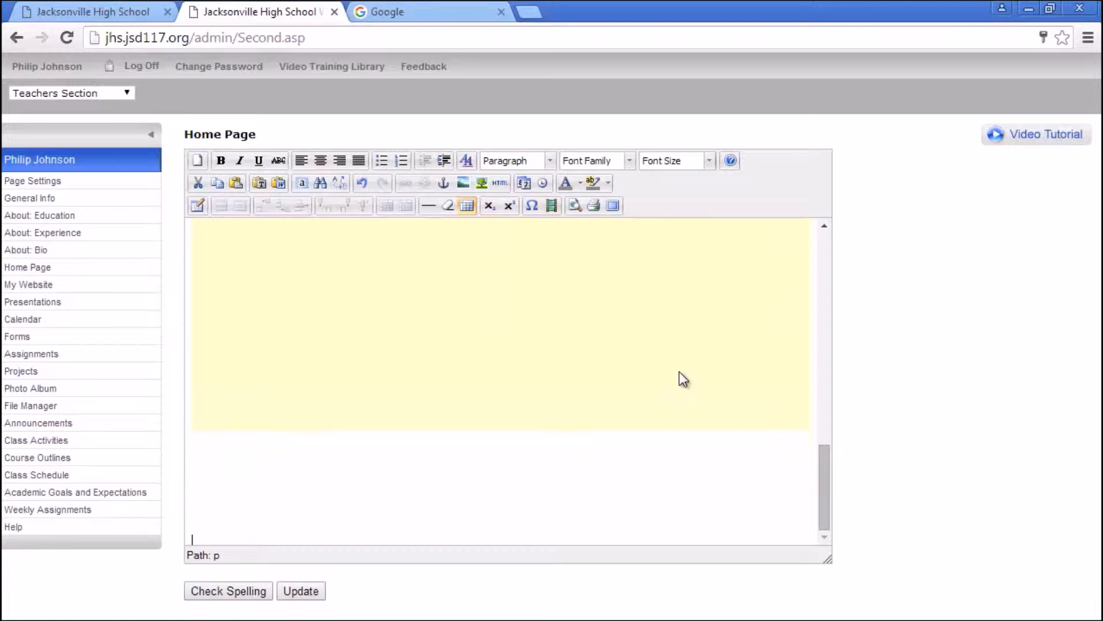
pyautogui.press('Return')
pyautogui.press('Return')
pyautogui.press('Return')
pyautogui.press('Return')
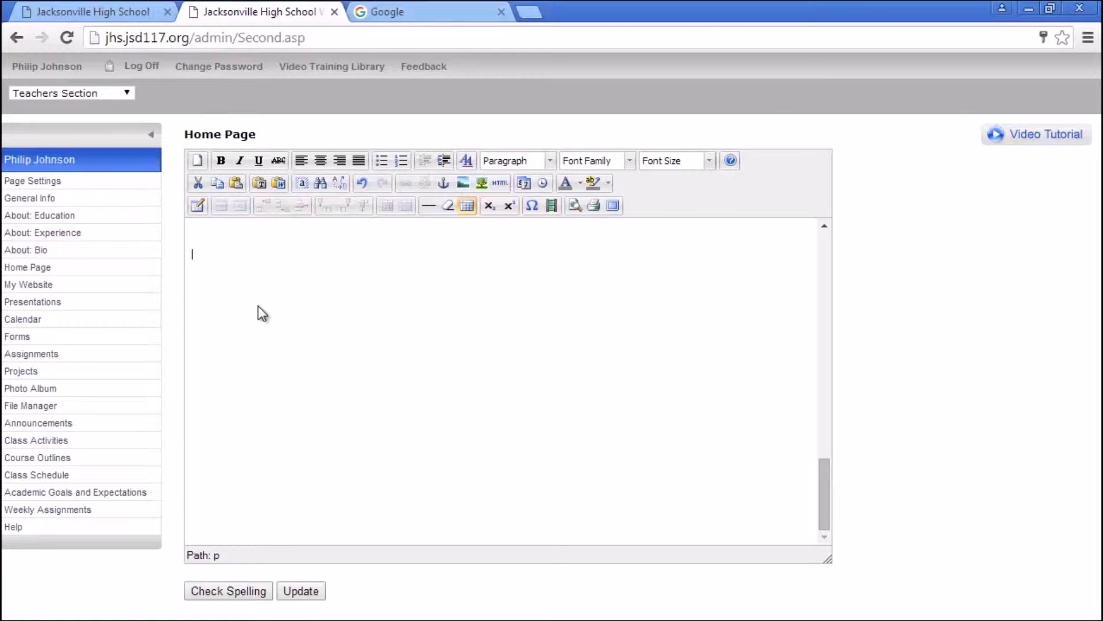
# - Launch Google Calendar from the apps grid on the Google homepage tab
pyautogui.click(402, 12)
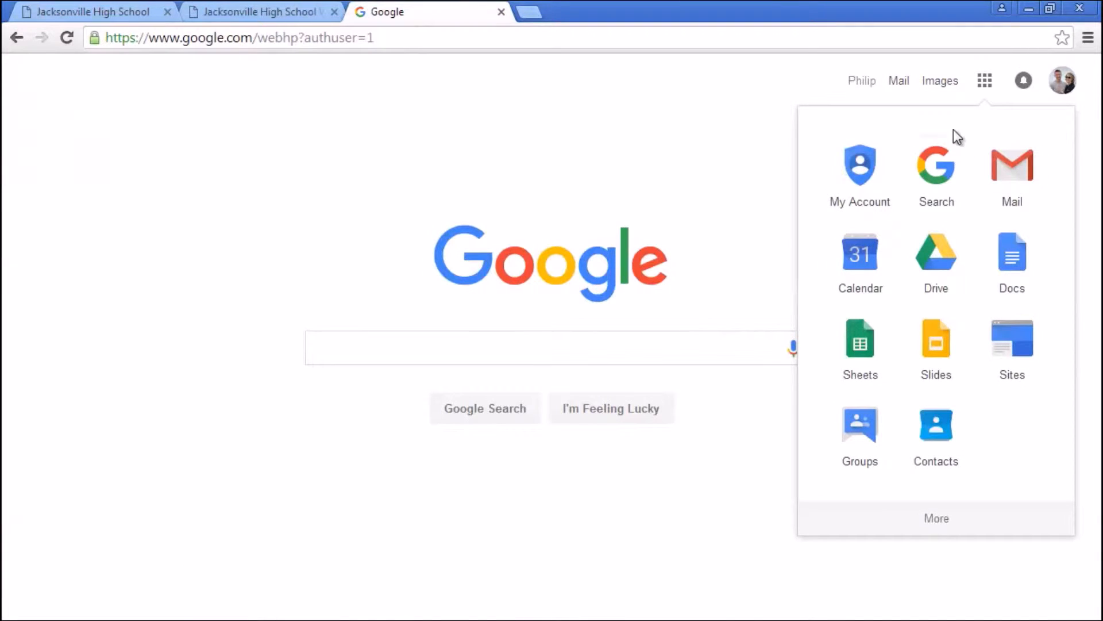
pyautogui.click(985, 81)
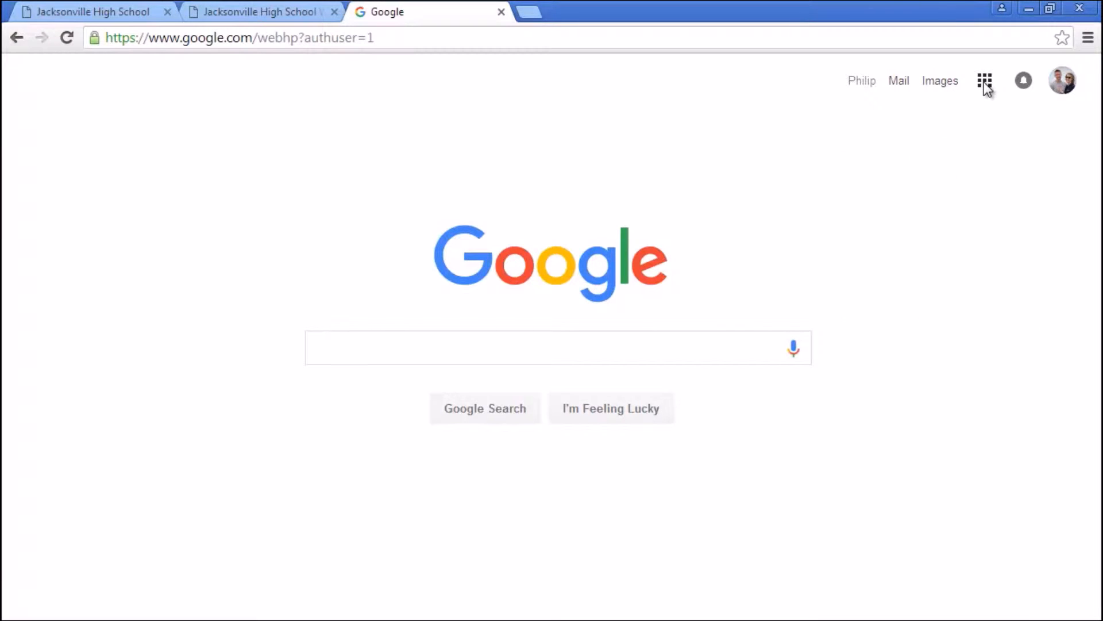
pyautogui.click(985, 81)
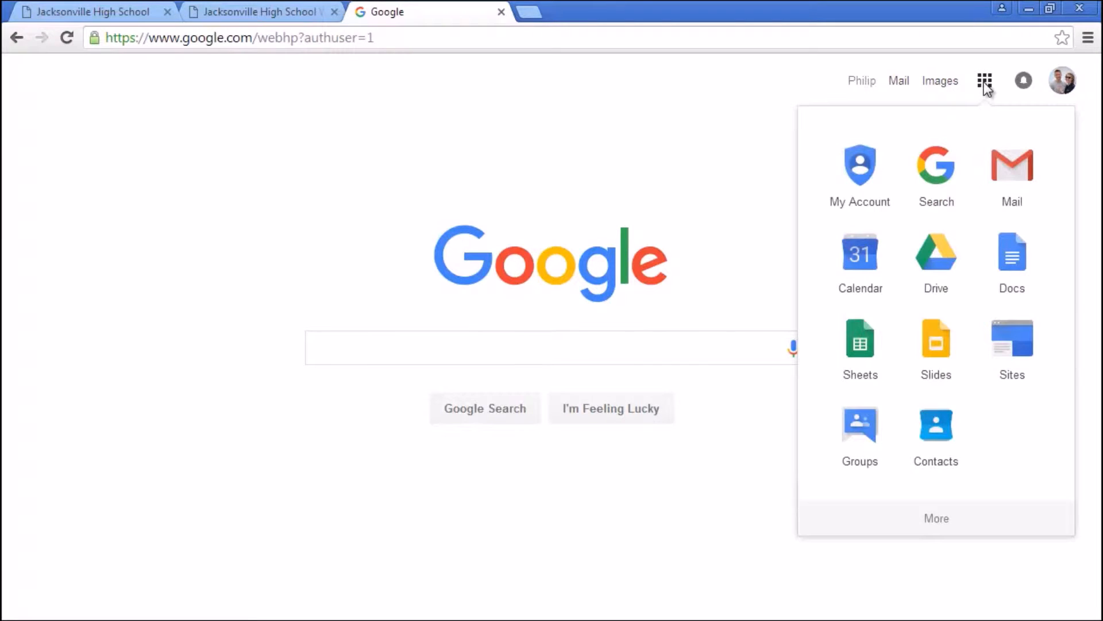
pyautogui.click(858, 269)
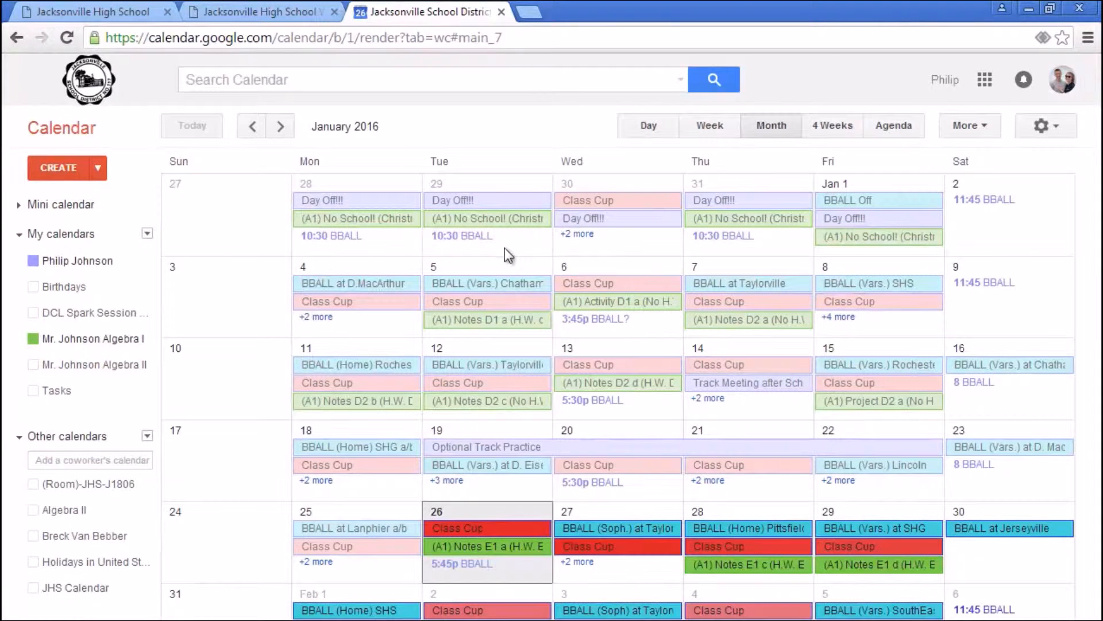
# - Hide the personal, DCL Spark Session and Algebra II calendars, then show the Algebra I calendar's options menu
pyautogui.click(33, 261)
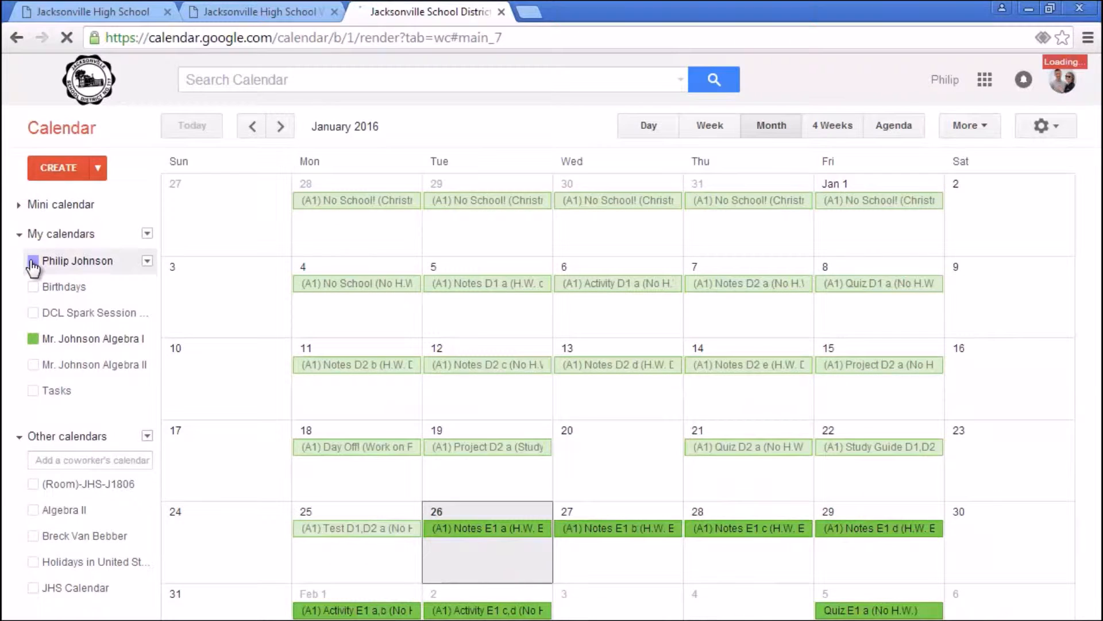
pyautogui.click(33, 312)
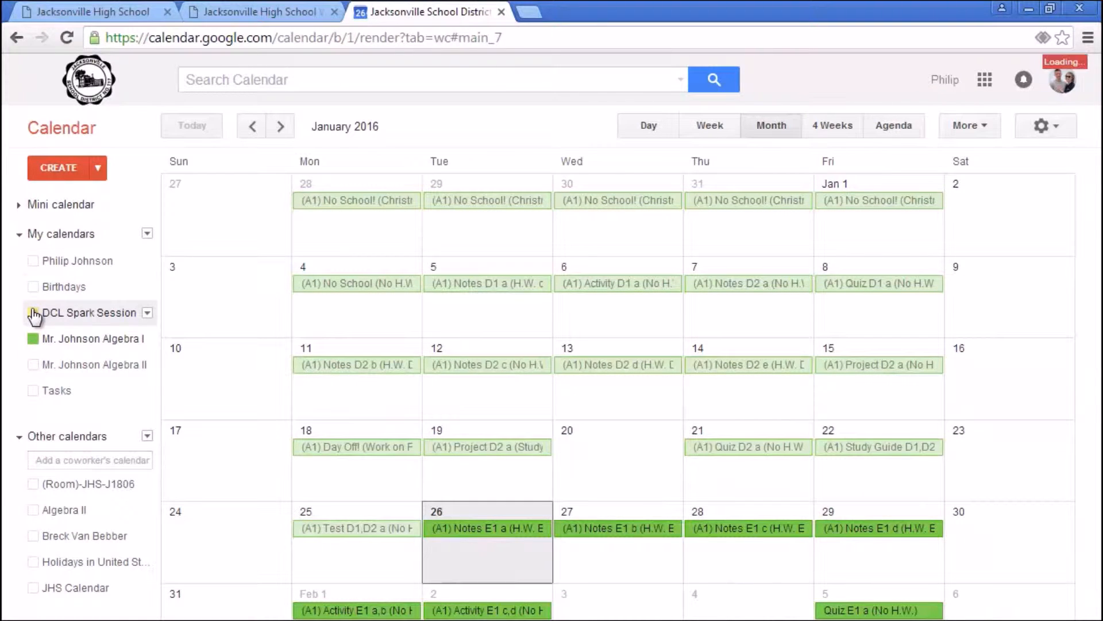
pyautogui.click(33, 313)
pyautogui.click(33, 339)
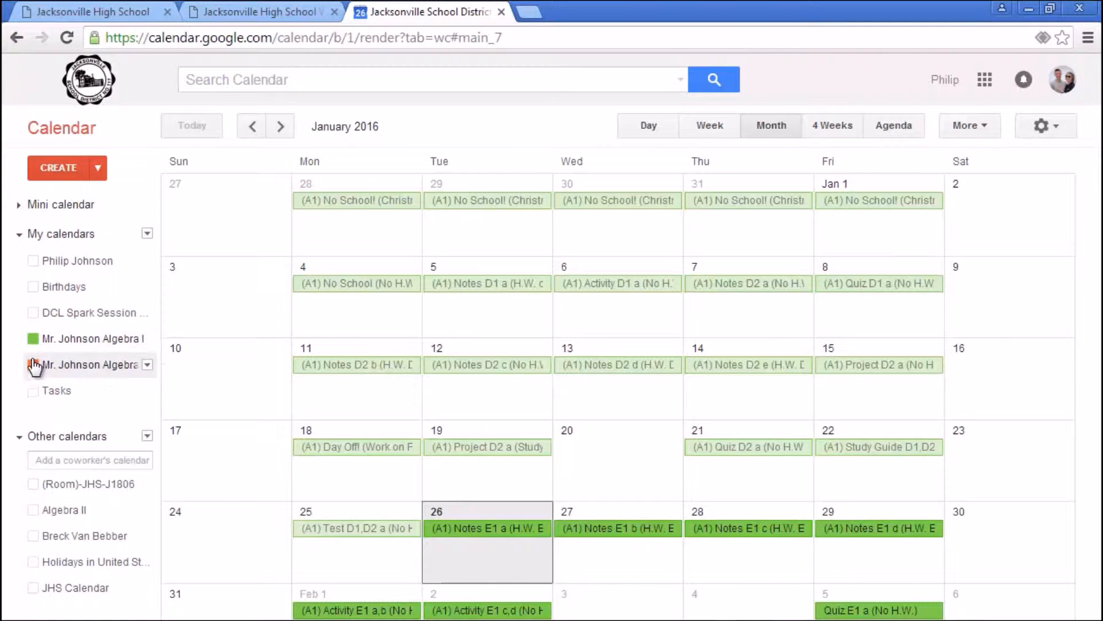
pyautogui.click(33, 510)
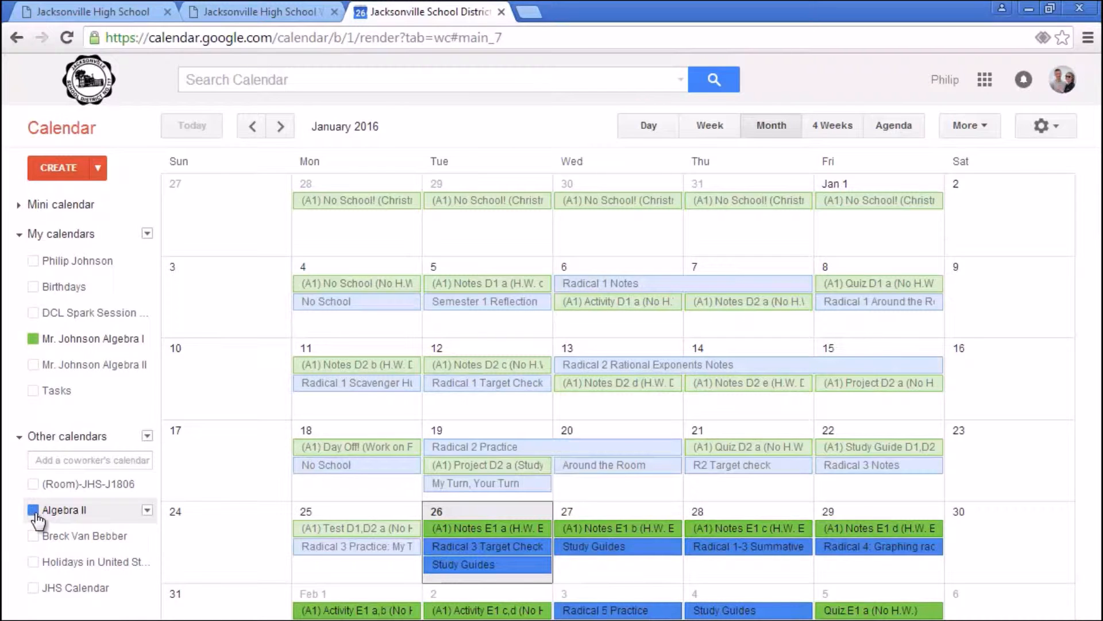
pyautogui.click(33, 510)
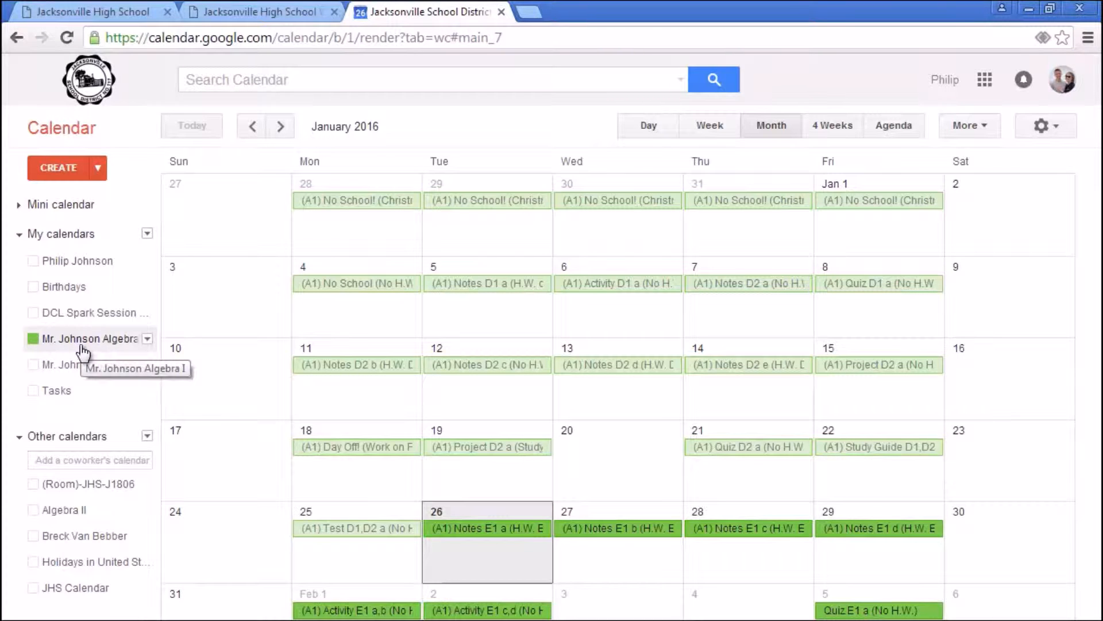
pyautogui.click(147, 338)
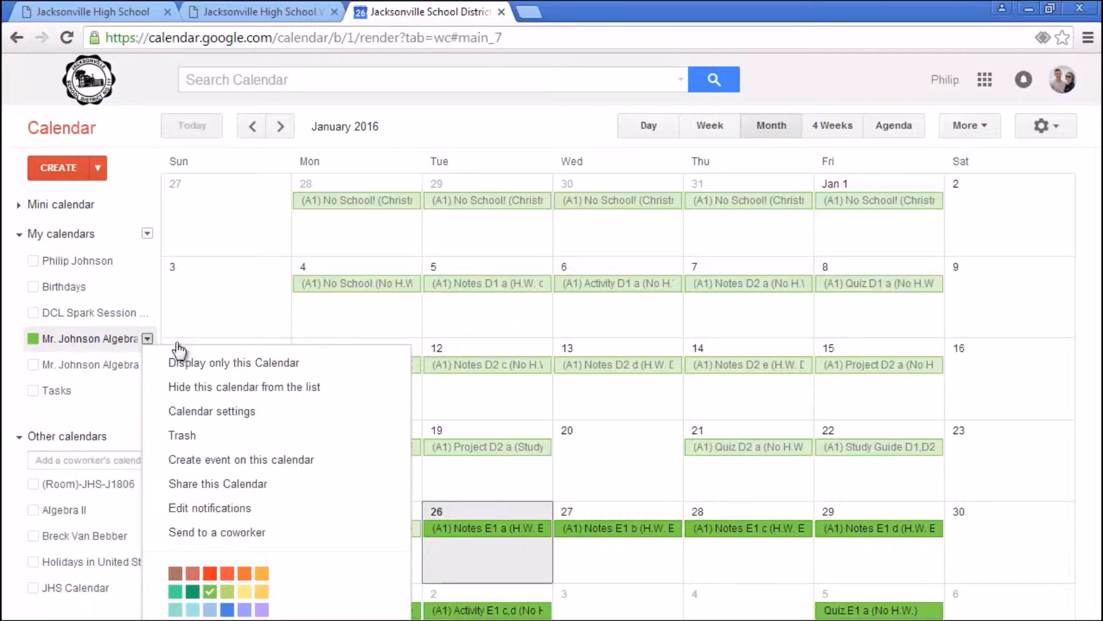
# - Go to the Algebra I calendar settings and scroll down to the Embed This Calendar code
pyautogui.click(238, 417)
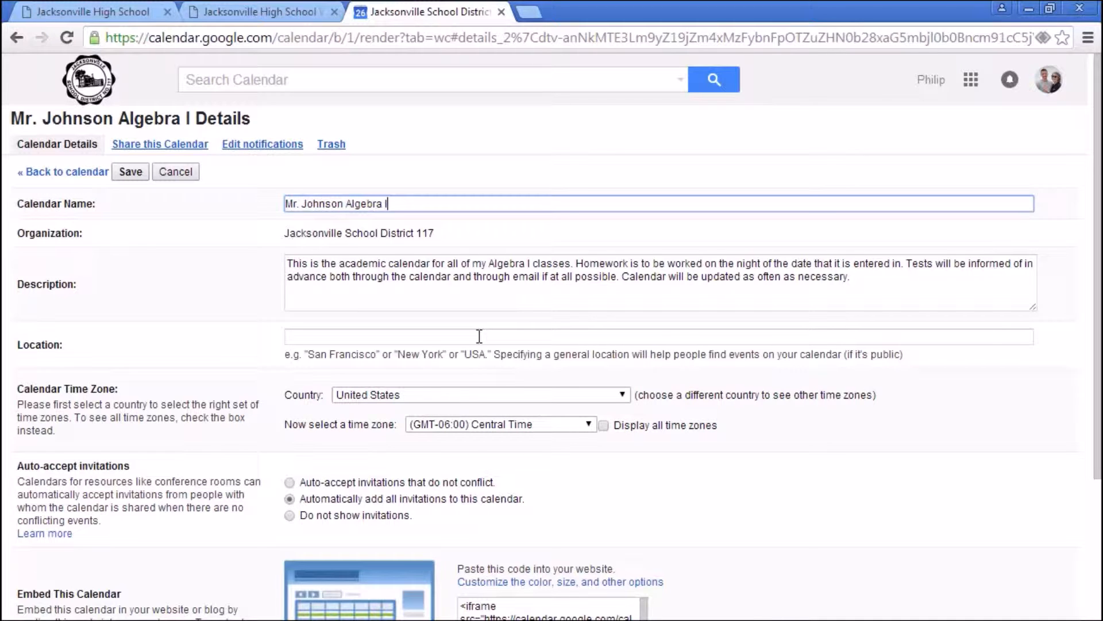
pyautogui.moveTo(1096, 176); pyautogui.dragTo(1097, 396)
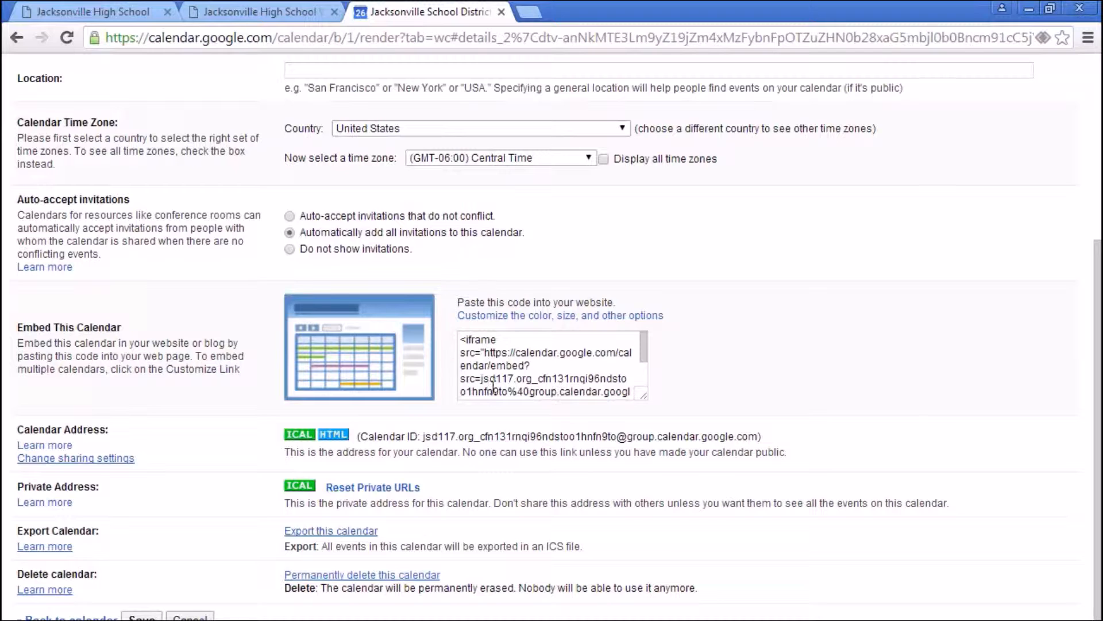
# - Copy the Algebra I embed code and bring up the color, size and other options customization page
pyautogui.moveTo(643, 347); pyautogui.dragTo(647, 382)
pyautogui.click(584, 391)
pyautogui.moveTo(556, 391); pyautogui.dragTo(450, 326)
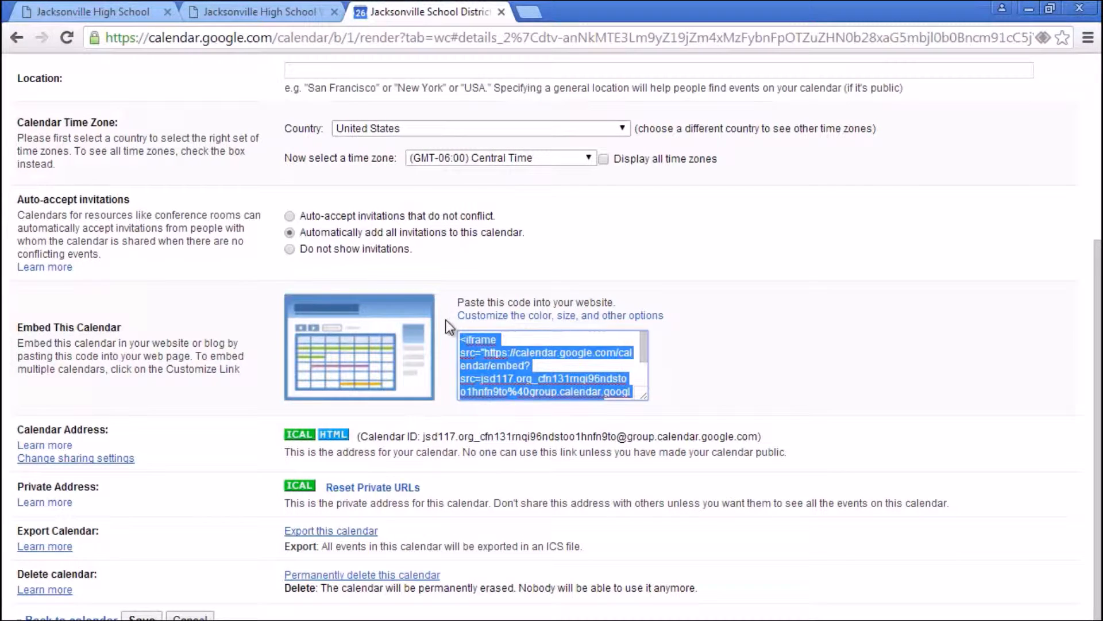
pyautogui.rightClick(482, 347)
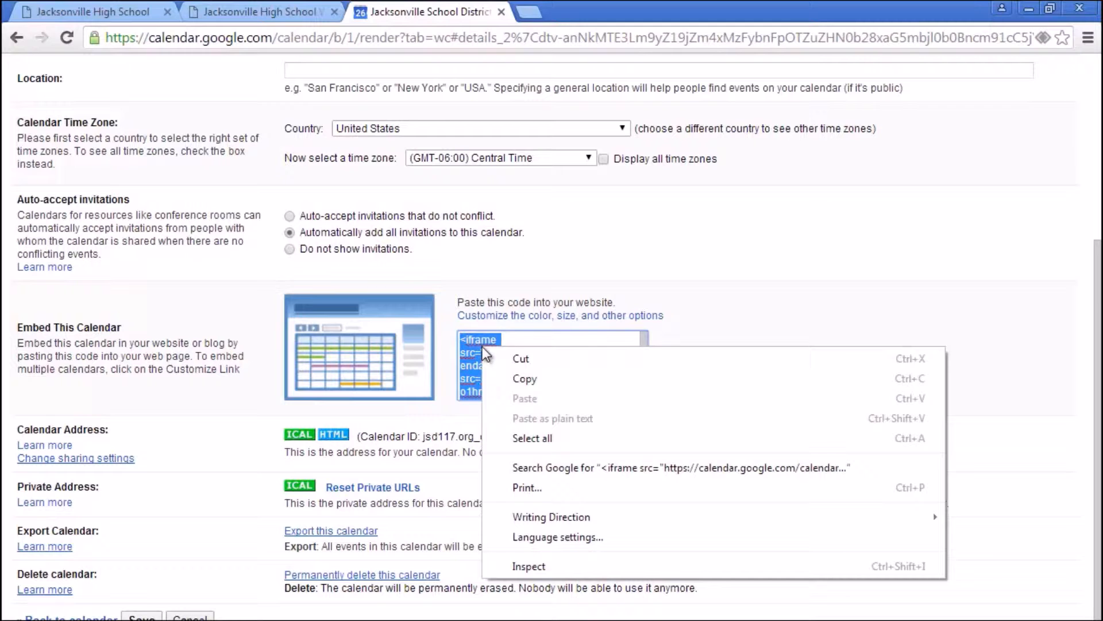
pyautogui.click(527, 379)
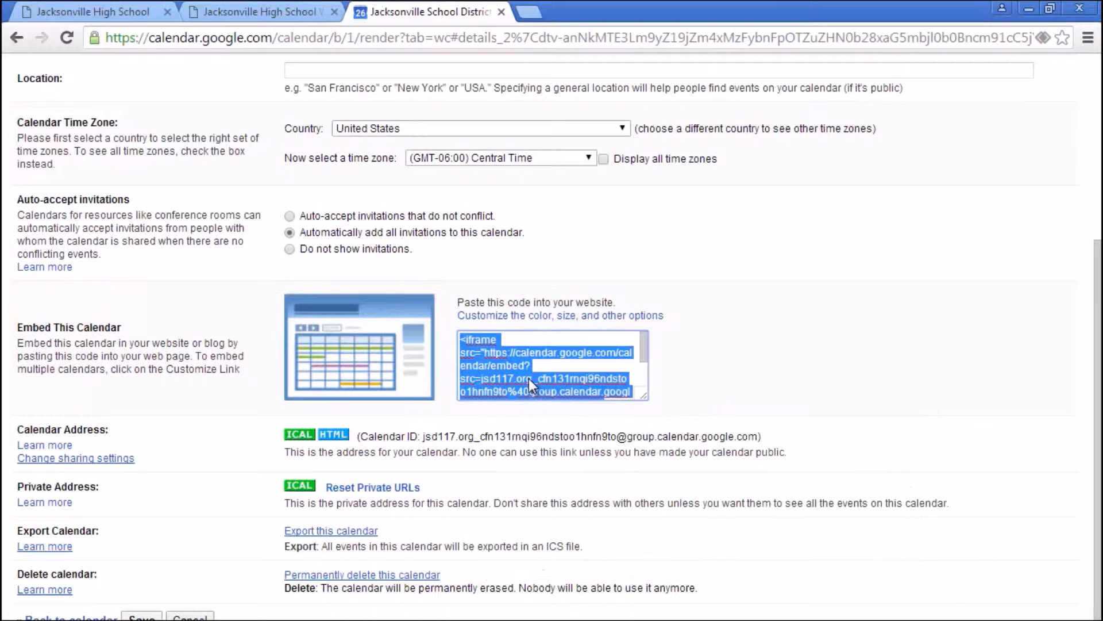
pyautogui.click(591, 320)
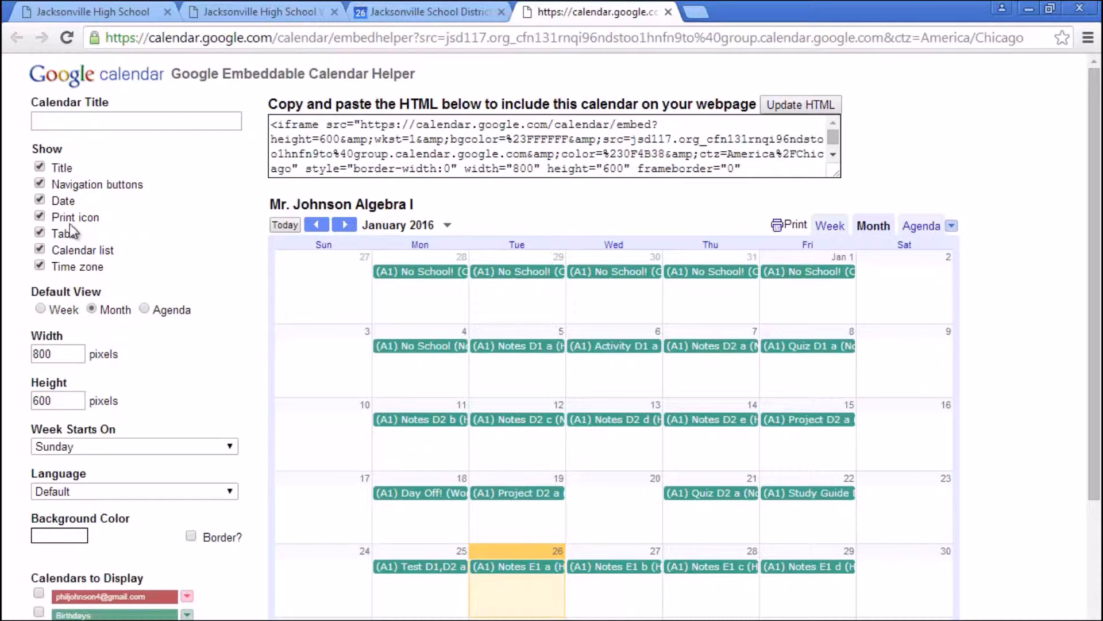
# - Keep the embed options as they are: Date shown, week starting Sunday, Default language
pyautogui.click(40, 199)
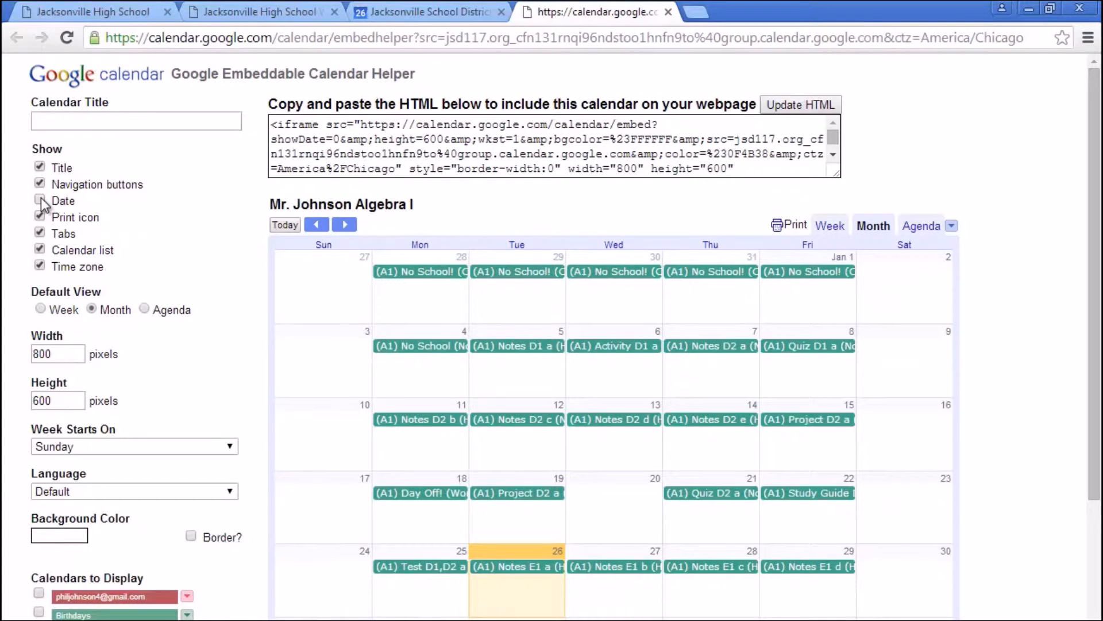
pyautogui.click(39, 199)
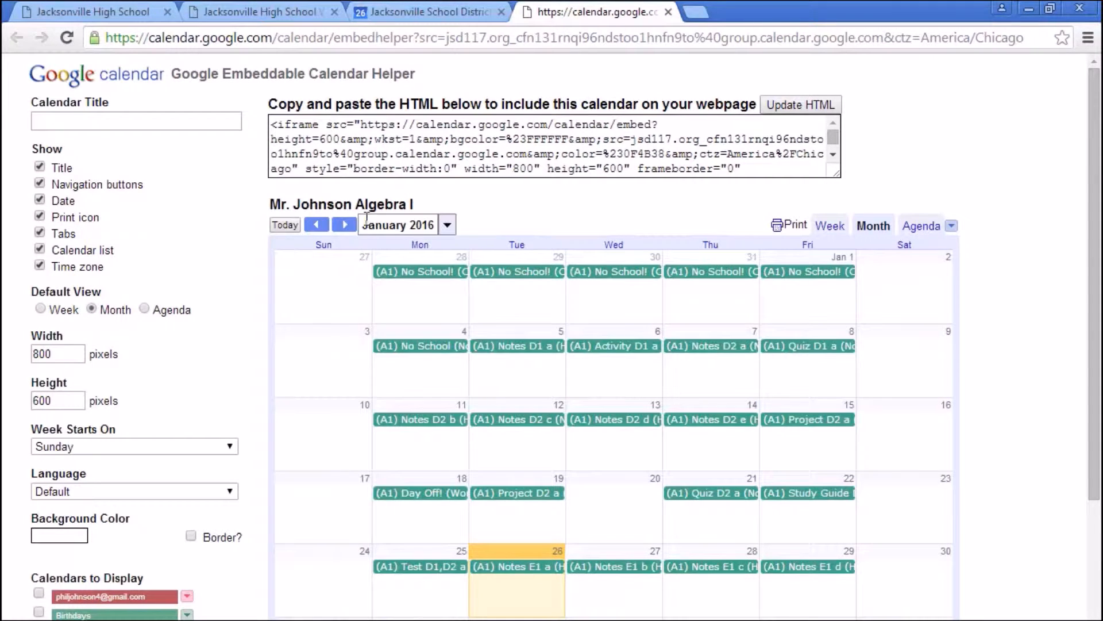
pyautogui.scroll(-3, 192, 278)
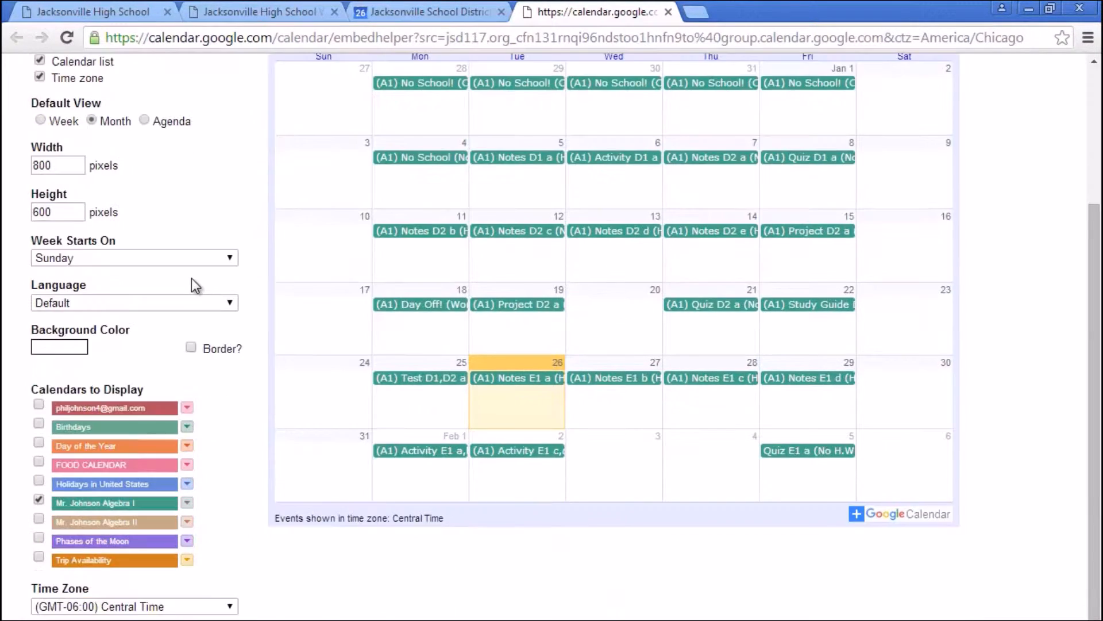
pyautogui.click(164, 260)
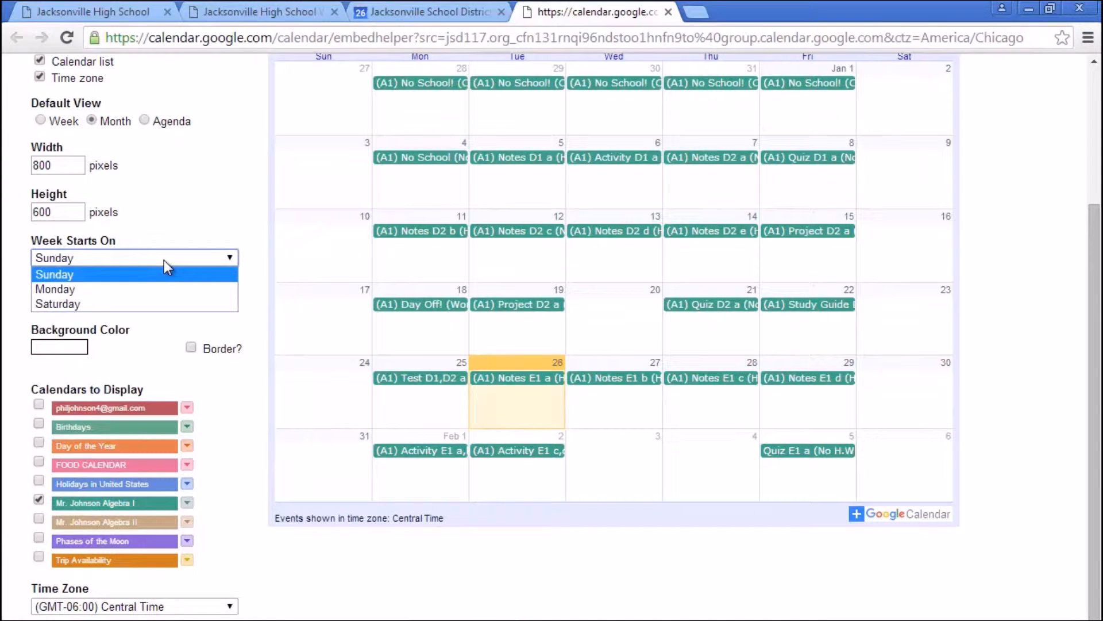
pyautogui.click(164, 260)
pyautogui.click(110, 303)
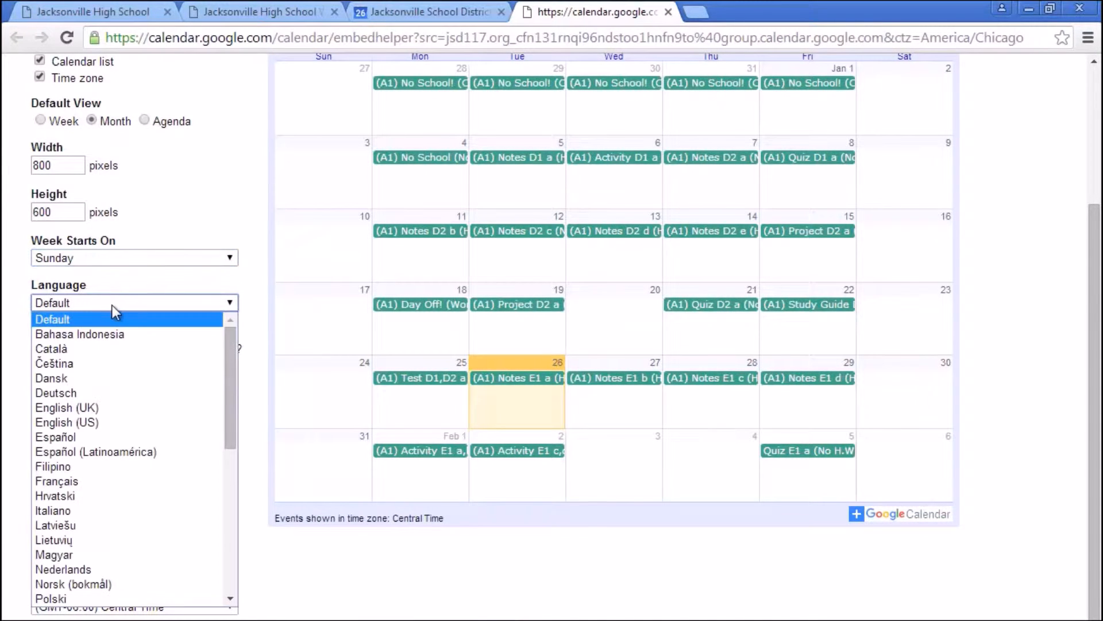
pyautogui.click(112, 307)
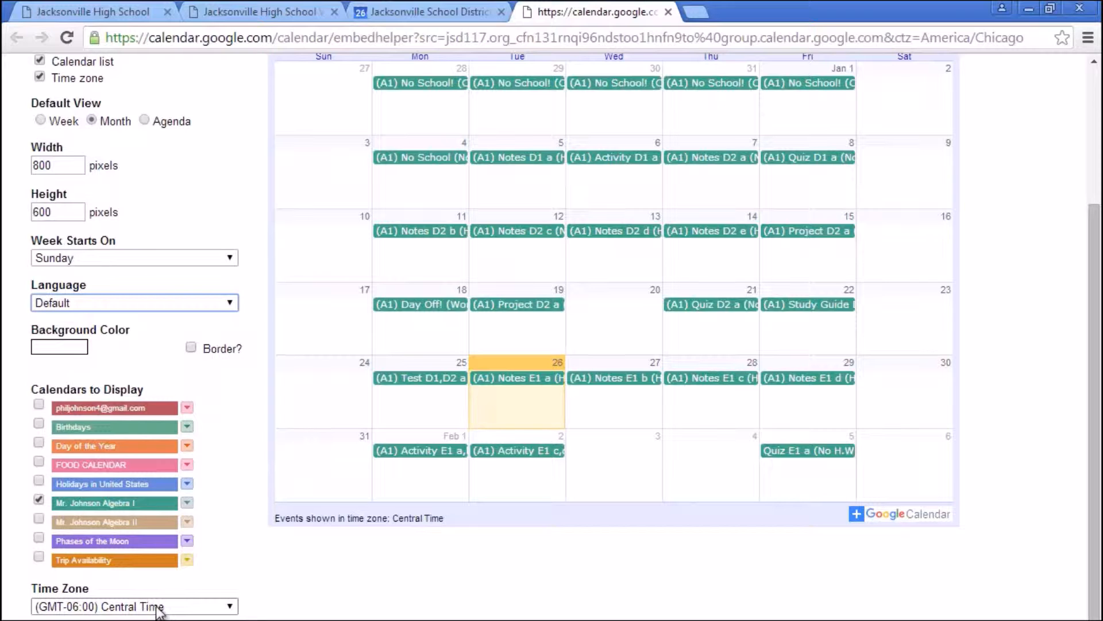
pyautogui.scroll(3, 271, 298)
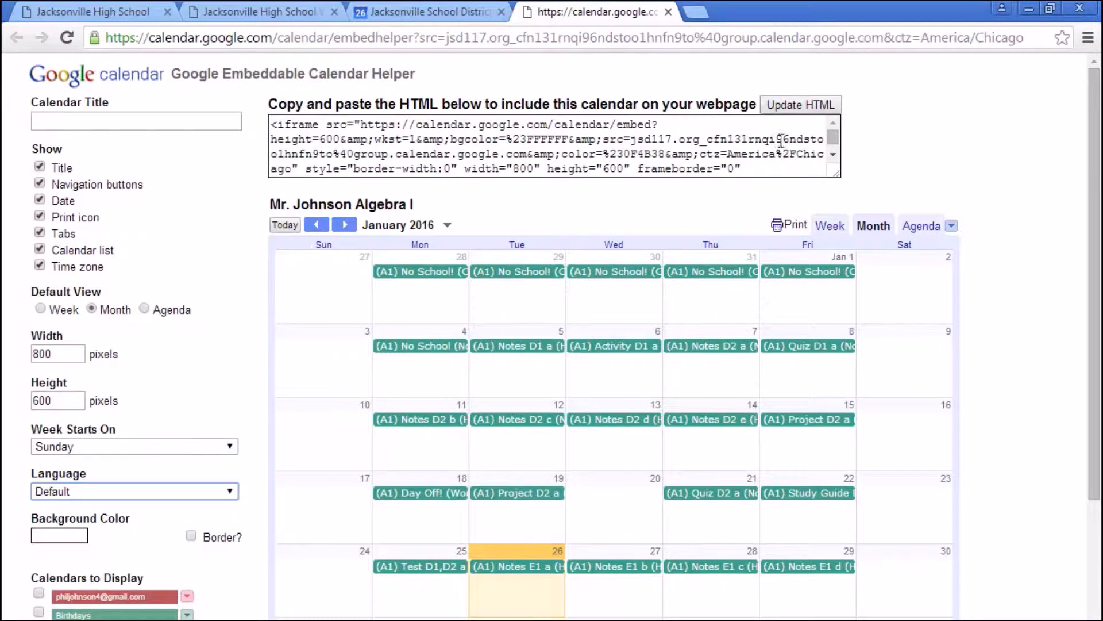
pyautogui.moveTo(834, 138); pyautogui.dragTo(833, 159)
pyautogui.moveTo(443, 172); pyautogui.dragTo(262, 110)
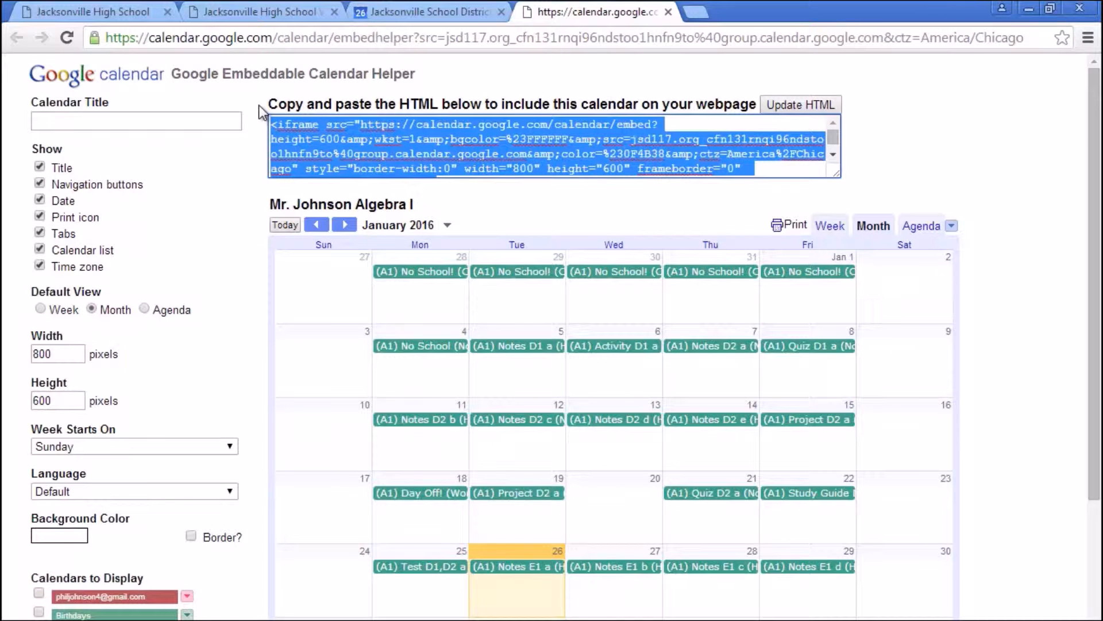
# - Close the Embeddable Calendar Helper and select the embed code on the settings page
pyautogui.click(670, 12)
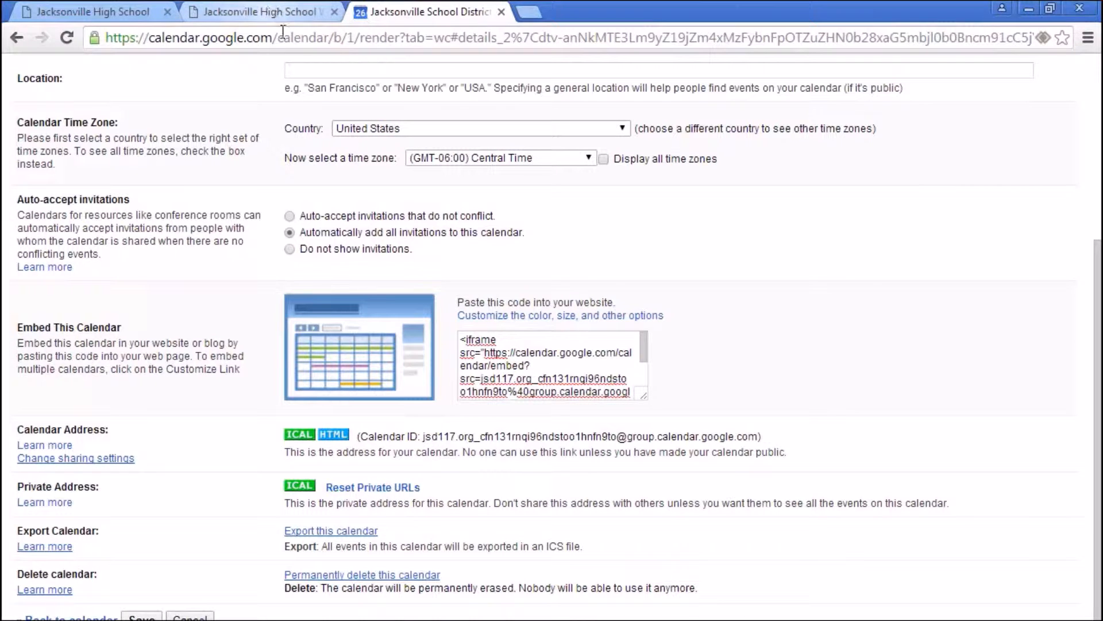
pyautogui.moveTo(644, 354); pyautogui.dragTo(645, 385)
pyautogui.moveTo(560, 394); pyautogui.dragTo(439, 307)
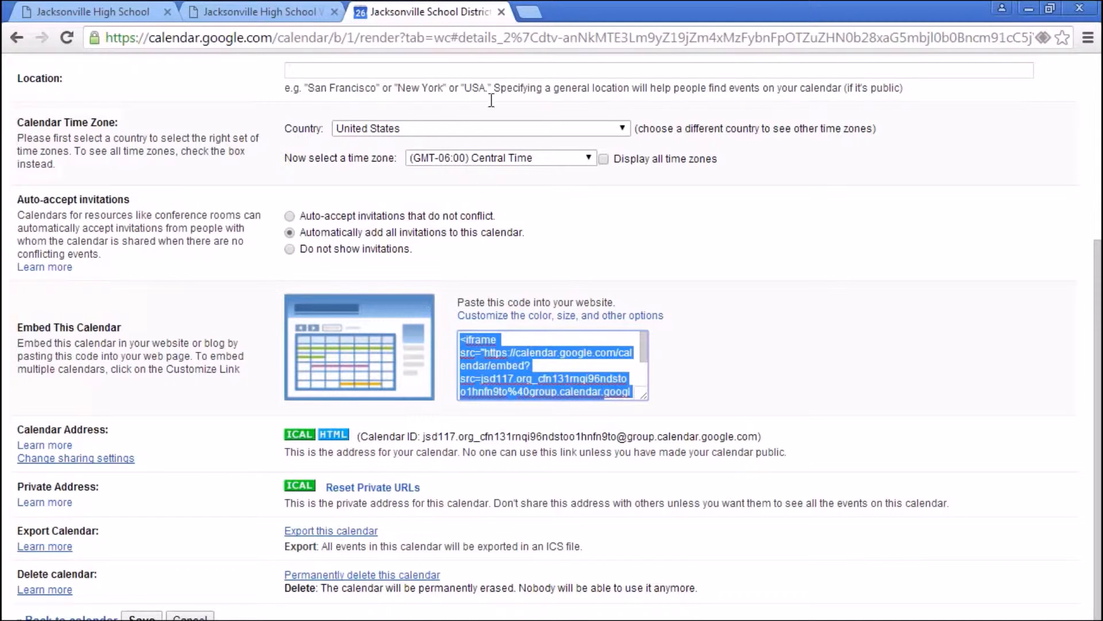
# - Paste the calendar iframe code at the end of the Home Page HTML source and apply it
pyautogui.click(282, 11)
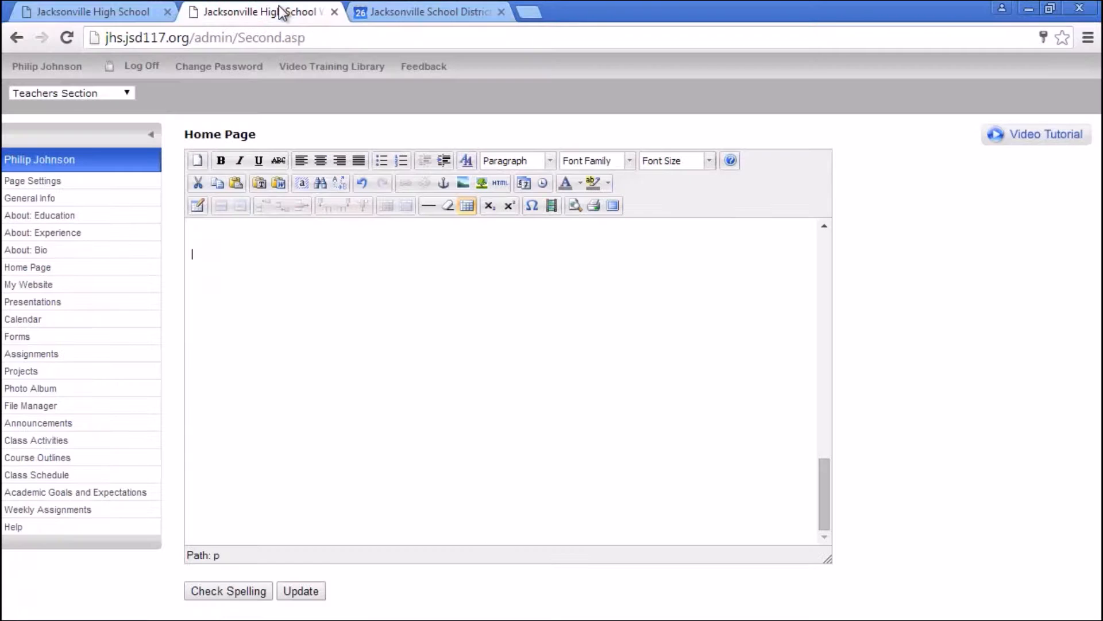
pyautogui.click(502, 184)
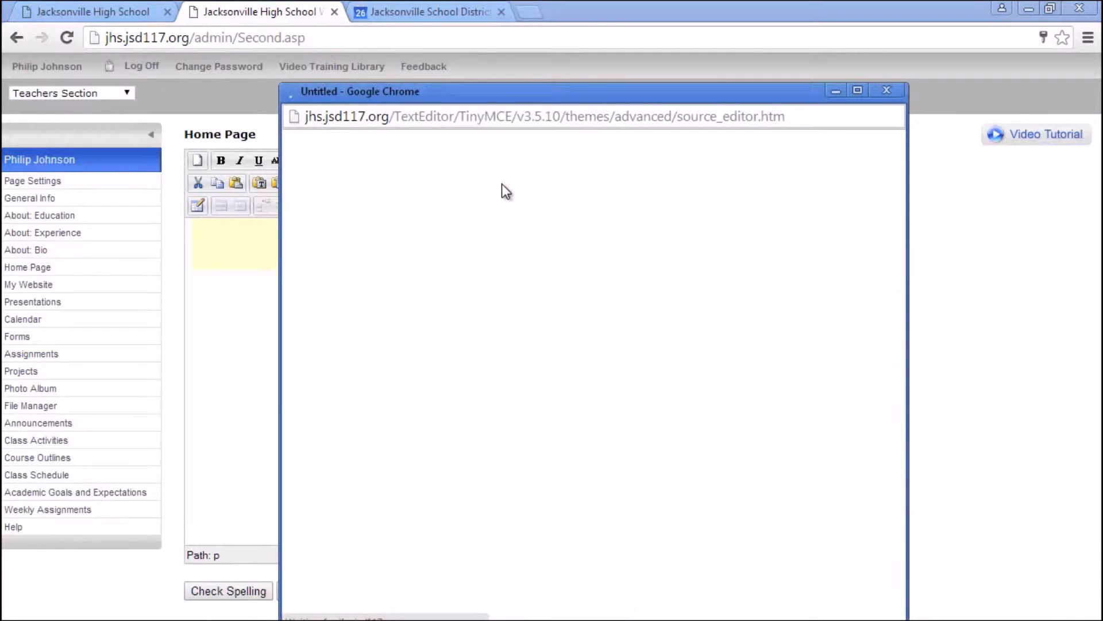
pyautogui.moveTo(640, 618); pyautogui.dragTo(641, 597)
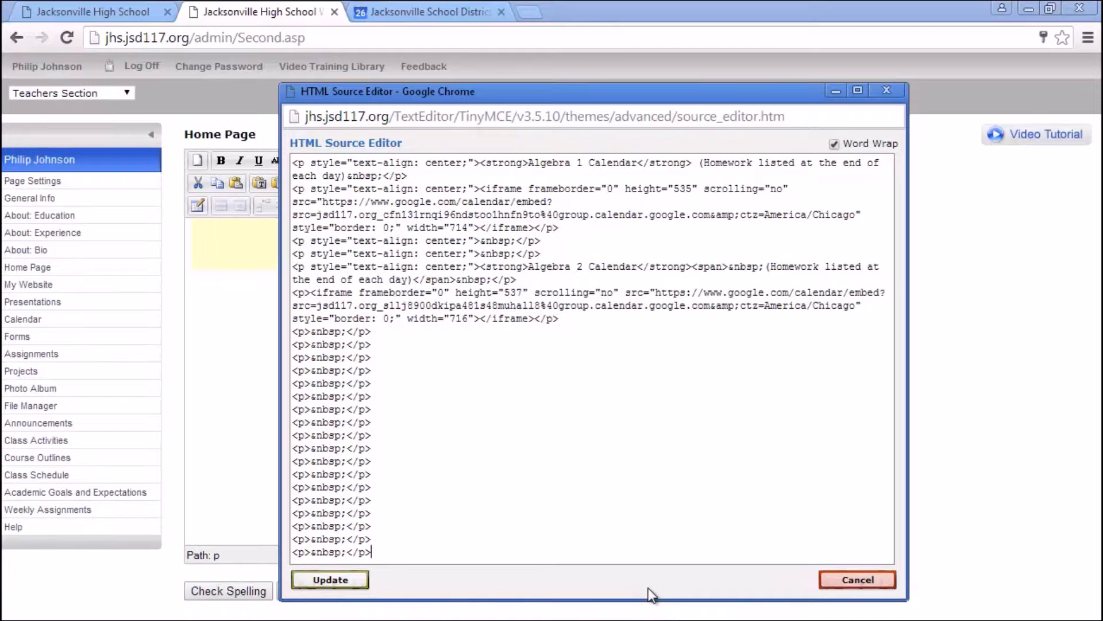
pyautogui.rightClick(382, 552)
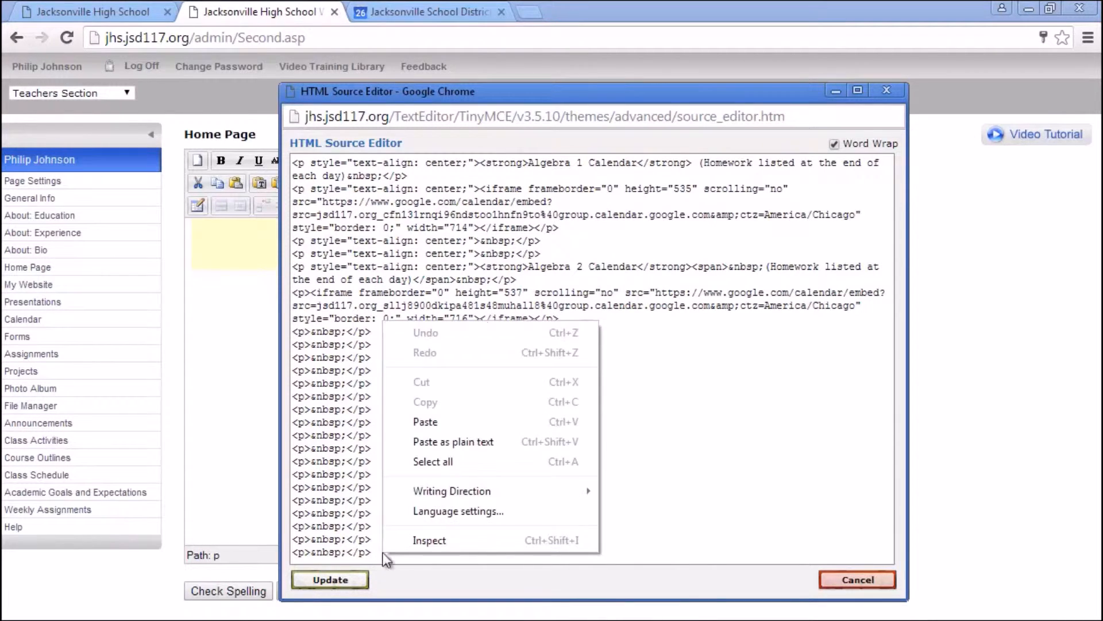
pyautogui.click(415, 423)
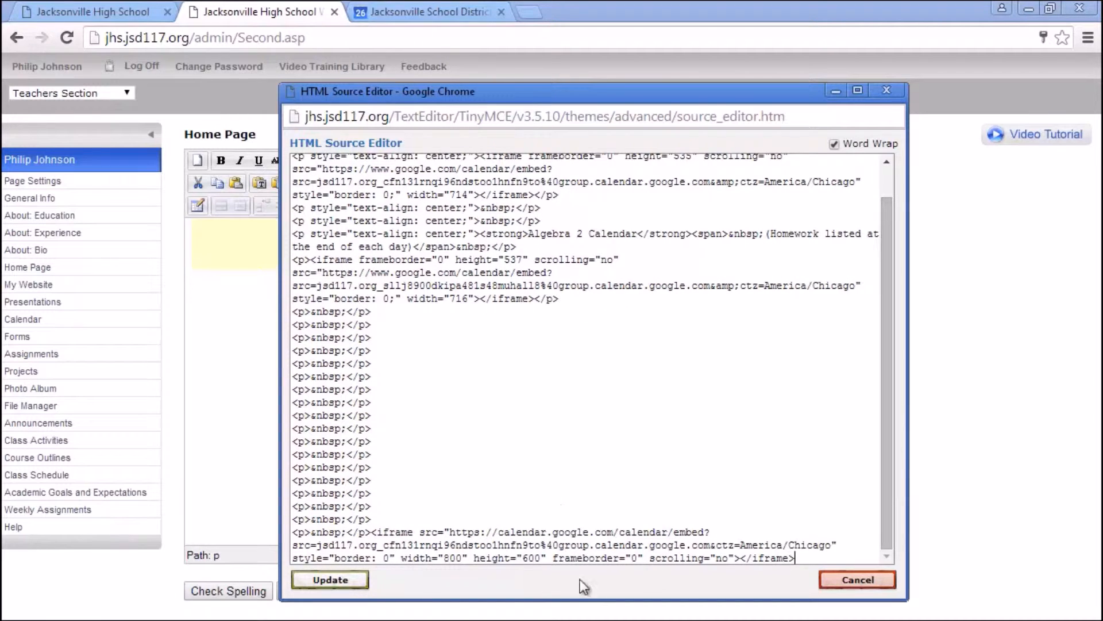
pyautogui.click(332, 580)
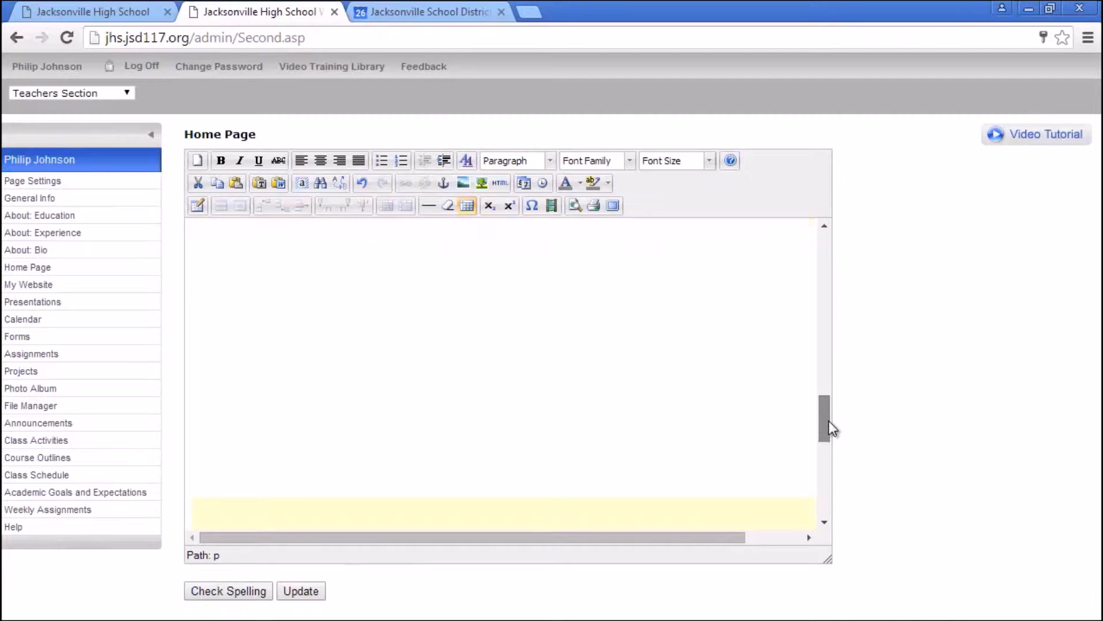
pyautogui.moveTo(827, 453)
pyautogui.mouseDown()
pyautogui.moveTo(822, 519)
pyautogui.moveTo(822, 463)
pyautogui.mouseUp()
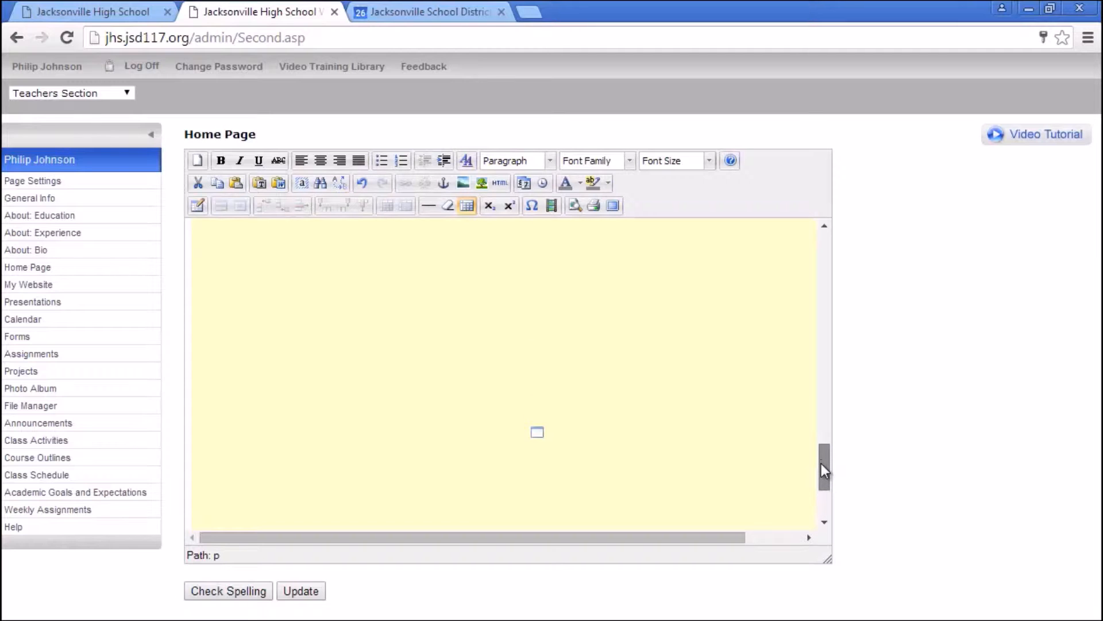
# - Delete the trailing blank lines and new embed in the HTML source, then discard that edit
pyautogui.click(500, 183)
pyautogui.moveTo(560, 587); pyautogui.dragTo(276, 313)
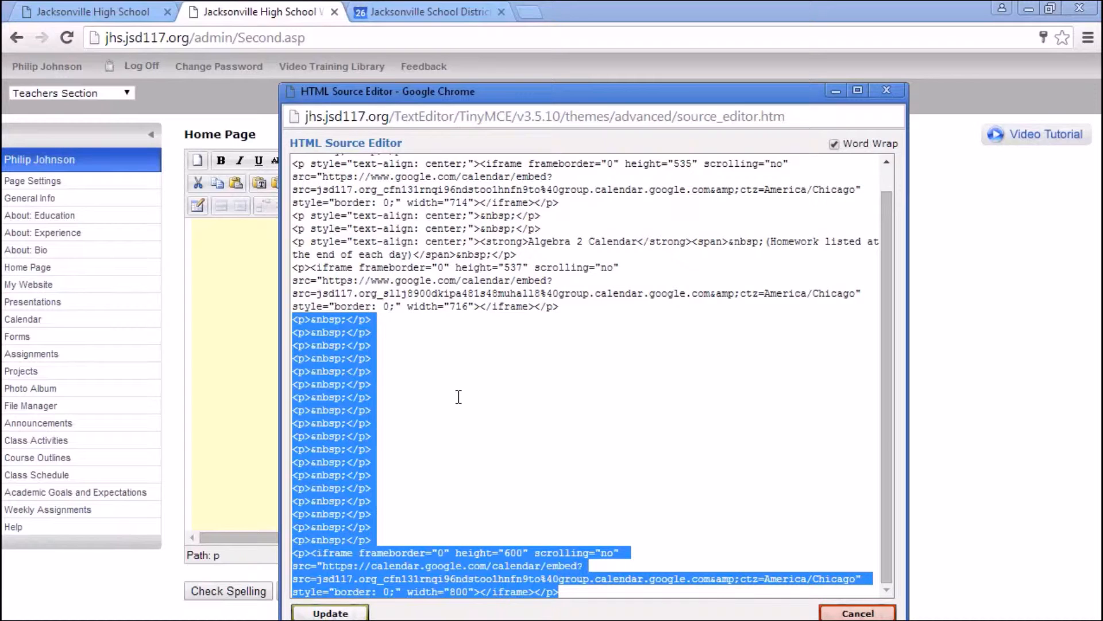
pyautogui.press('Delete')
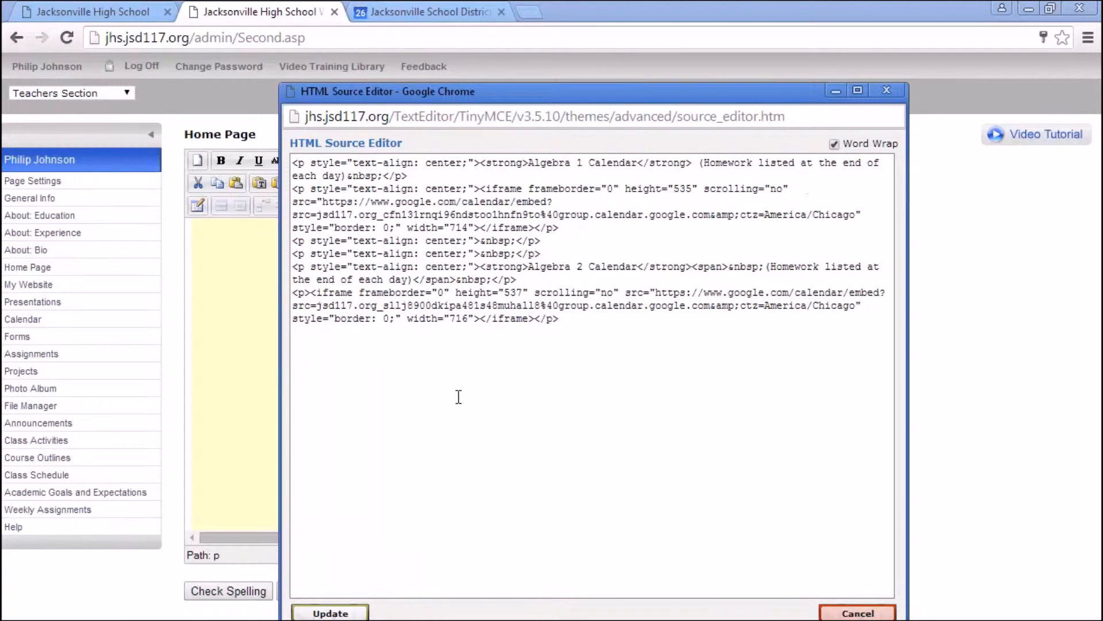
pyautogui.click(839, 613)
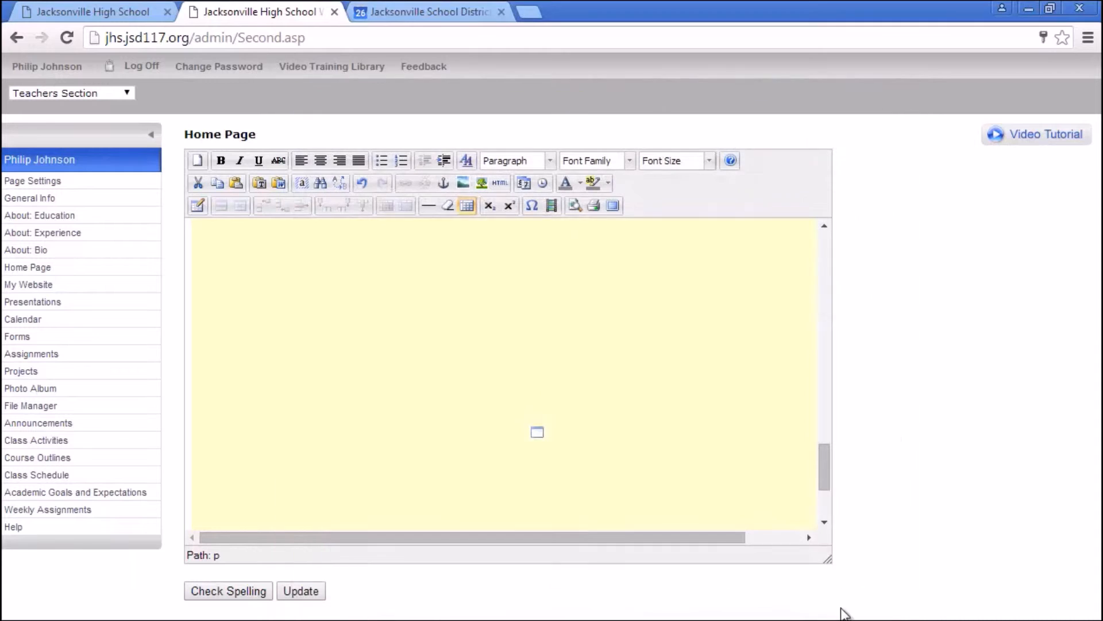
# - Remove the blank paragraphs and duplicate 800×600 calendar embed, and apply the cleaned source
pyautogui.click(498, 184)
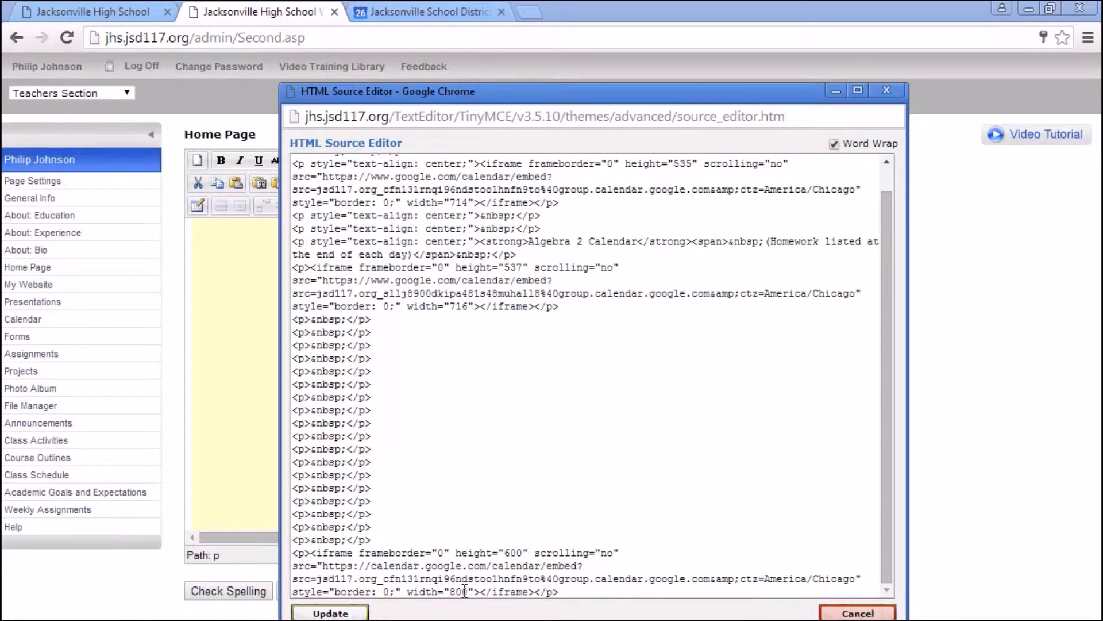
pyautogui.moveTo(467, 591); pyautogui.dragTo(452, 591)
pyautogui.moveTo(522, 552); pyautogui.dragTo(517, 551)
pyautogui.click(569, 588)
pyautogui.moveTo(569, 590); pyautogui.dragTo(297, 320)
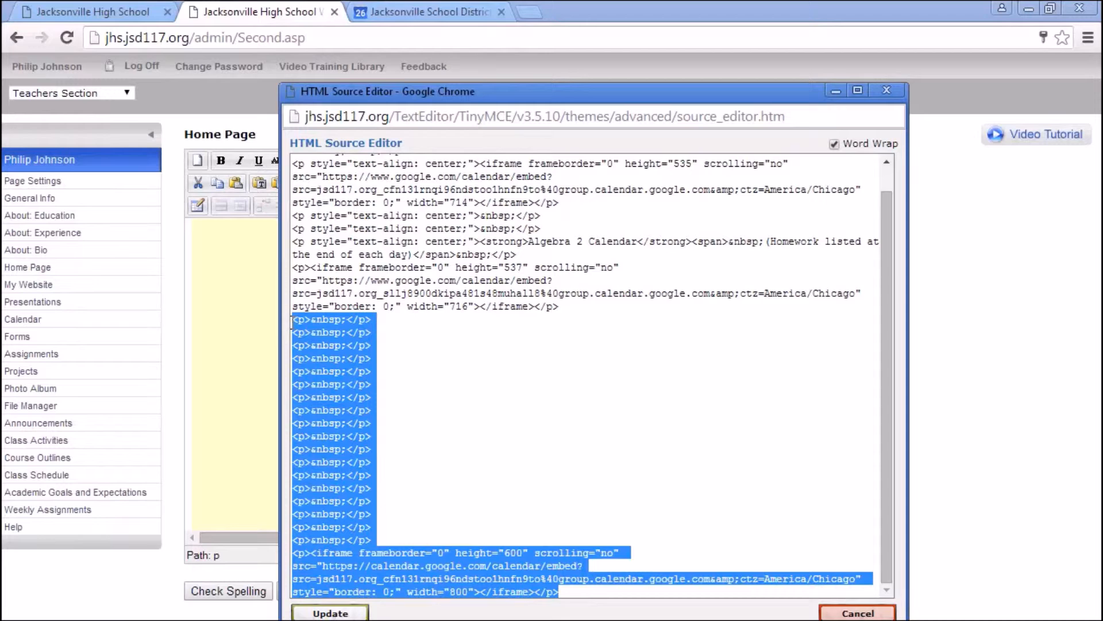
pyautogui.press('BackSpace')
pyautogui.click(330, 613)
pyautogui.scroll(1, 829, 276)
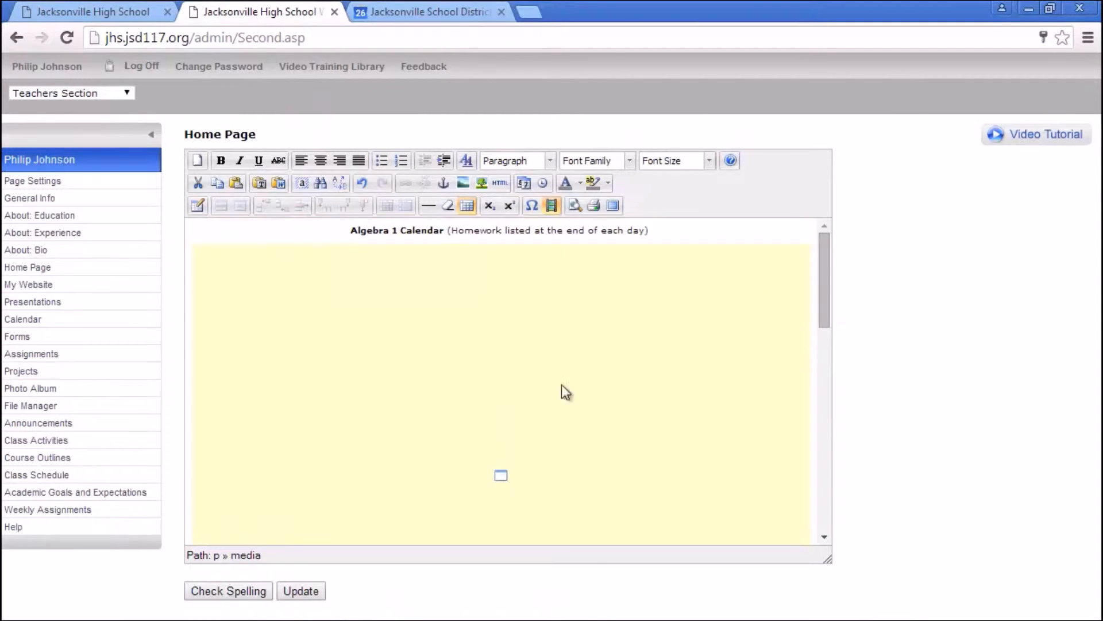
# - Save the Home Page, then view the math teacher's public page via Faculty & Staff
pyautogui.click(299, 591)
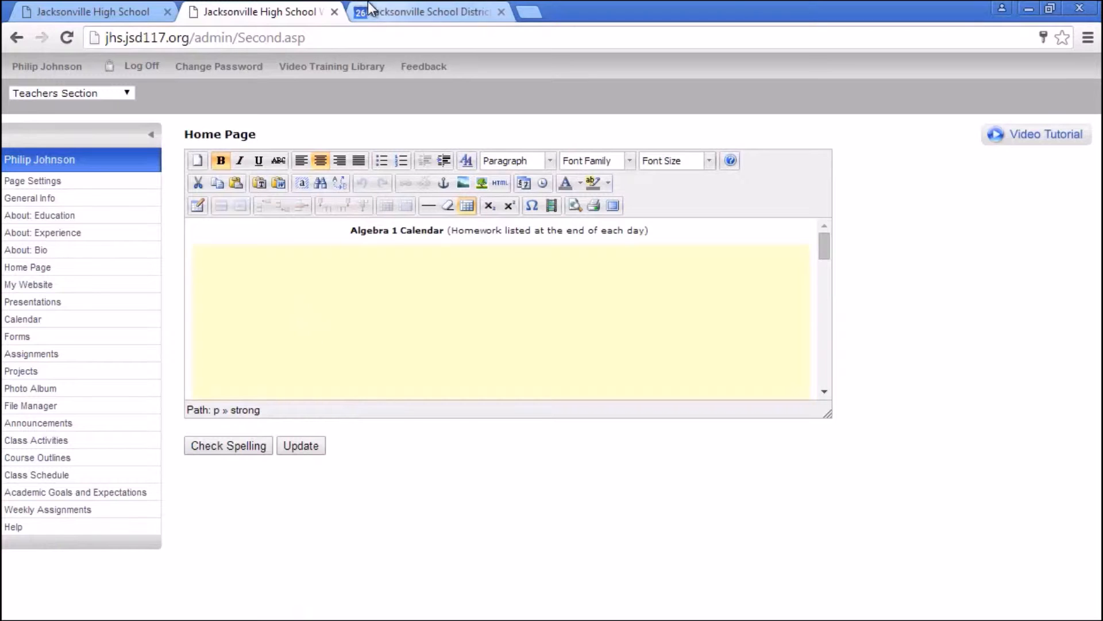
pyautogui.click(129, 12)
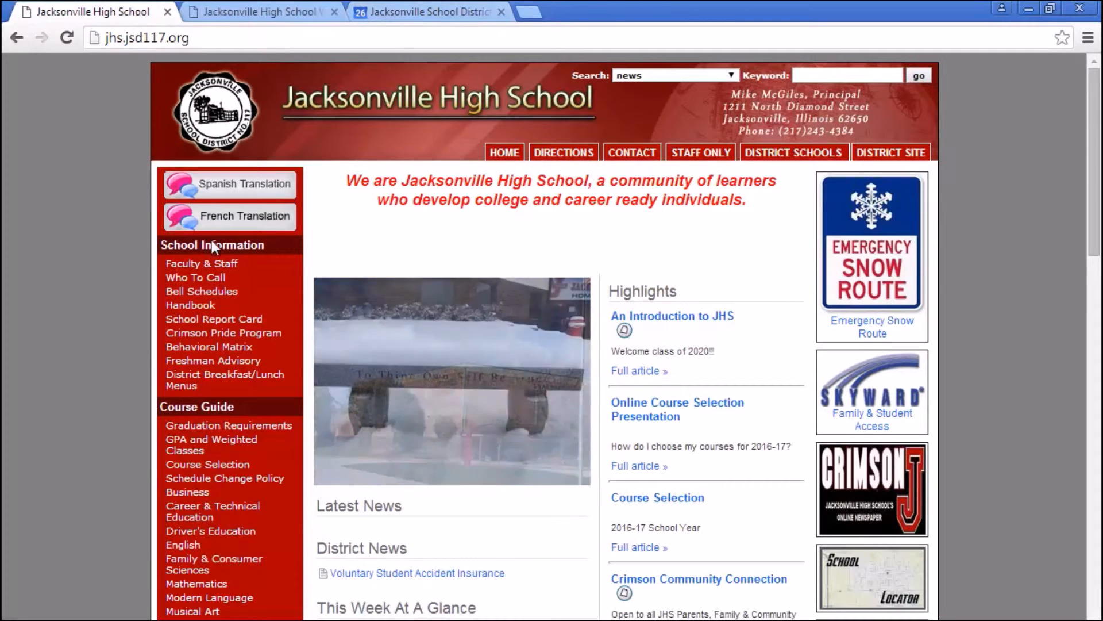
pyautogui.click(221, 265)
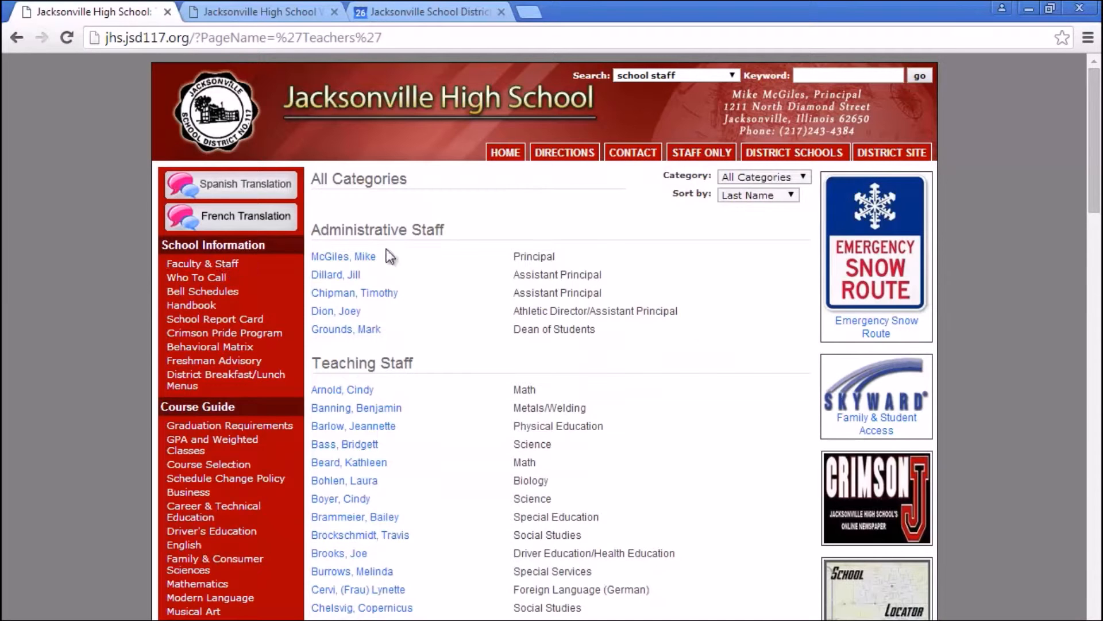
pyautogui.moveTo(1097, 172); pyautogui.dragTo(1099, 292)
pyautogui.click(365, 420)
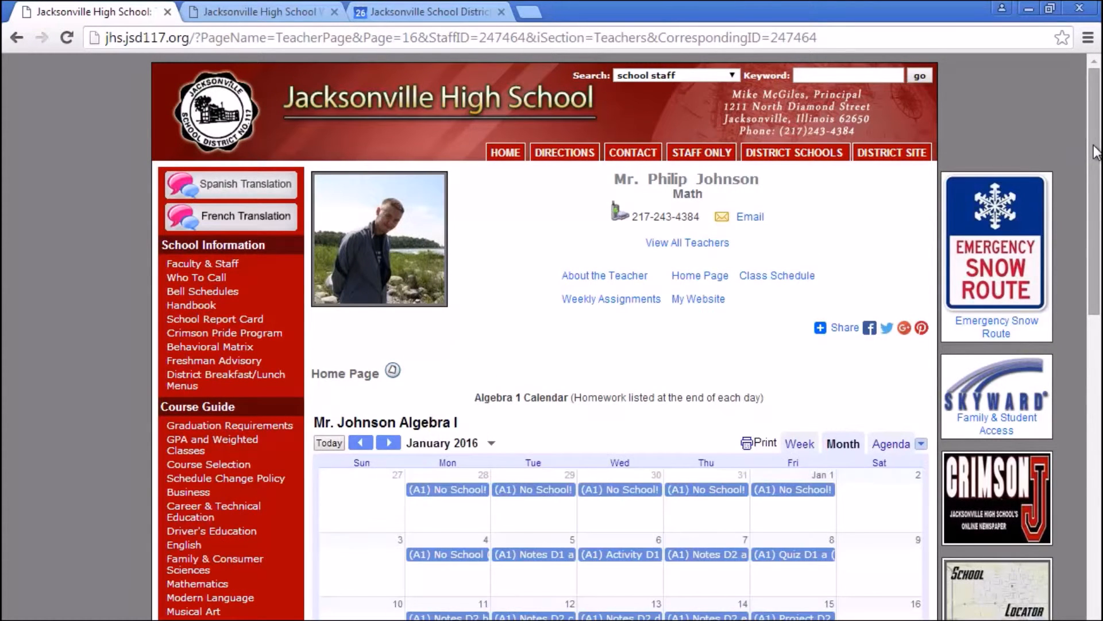
# - Preview the Jan 26 'Notes E1 a' event on the embedded January calendar
pyautogui.moveTo(1095, 153); pyautogui.dragTo(1068, 247)
pyautogui.click(553, 505)
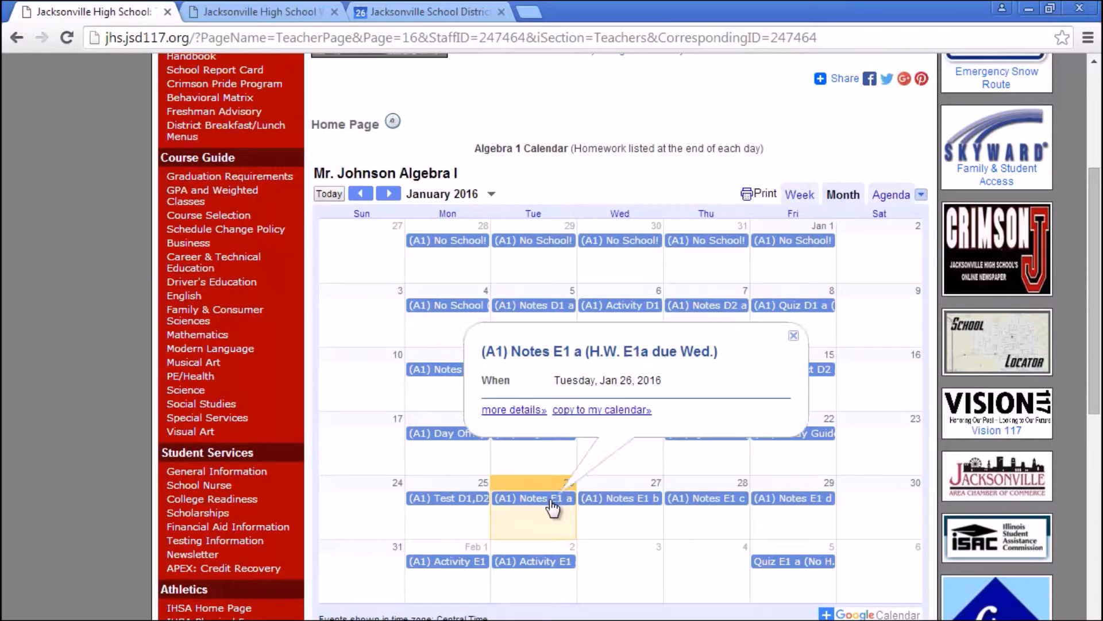
pyautogui.click(793, 336)
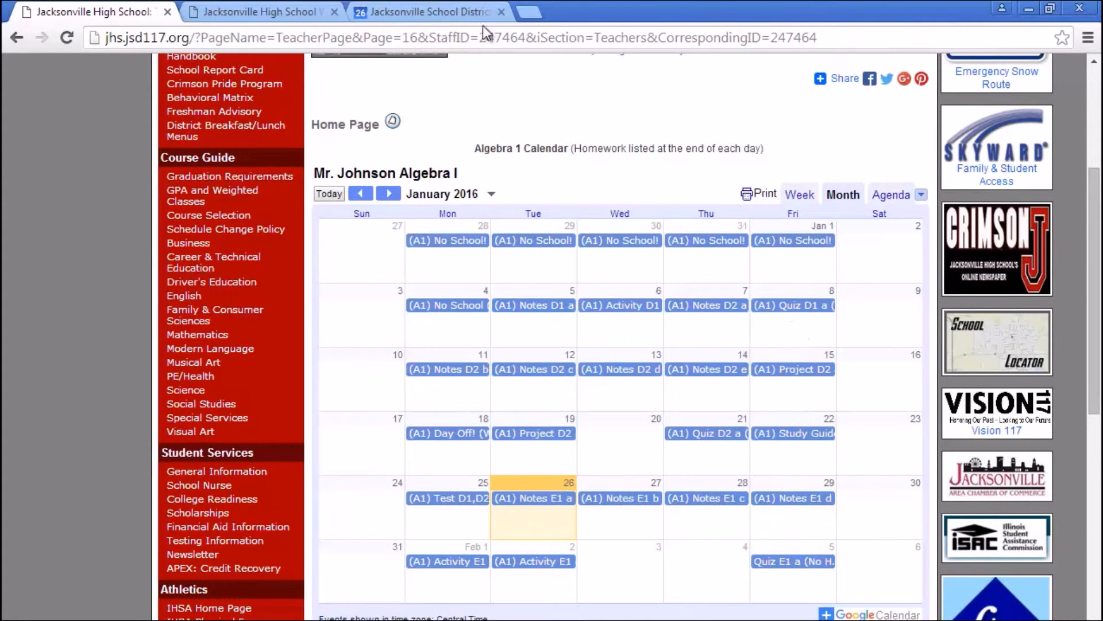
# - Start a new Google Calendar event on Saturday, January 30
pyautogui.click(419, 12)
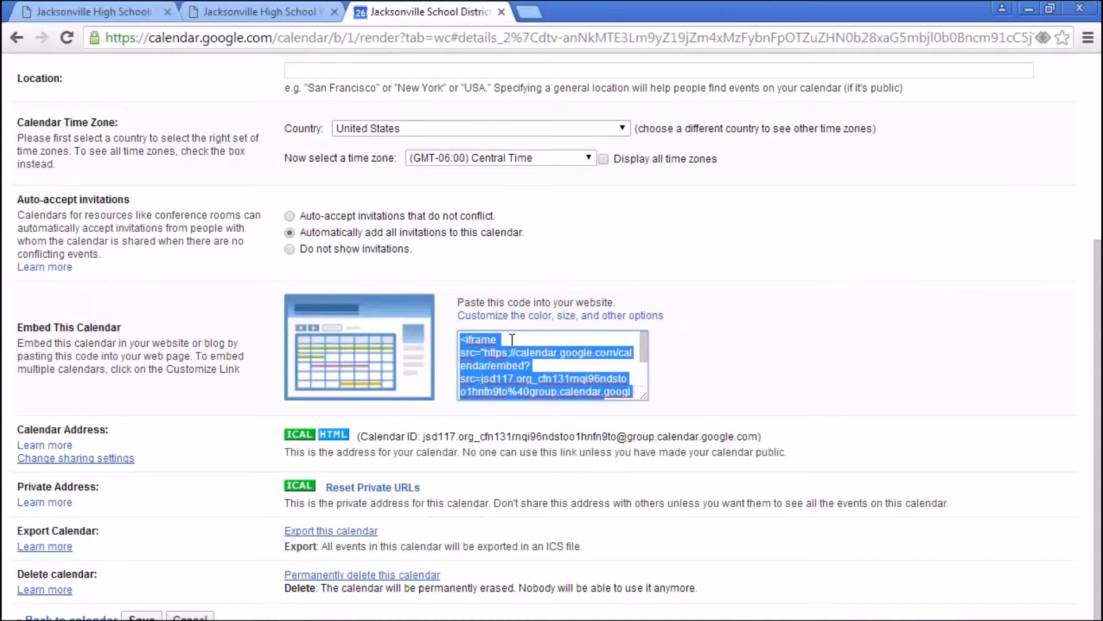
pyautogui.click(257, 12)
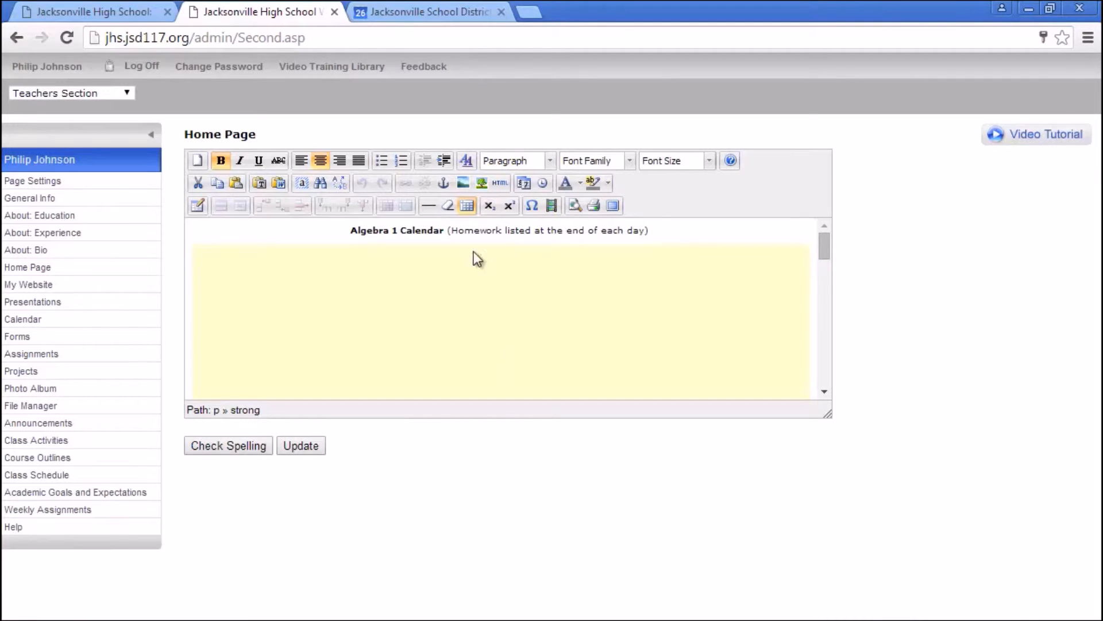
pyautogui.click(102, 12)
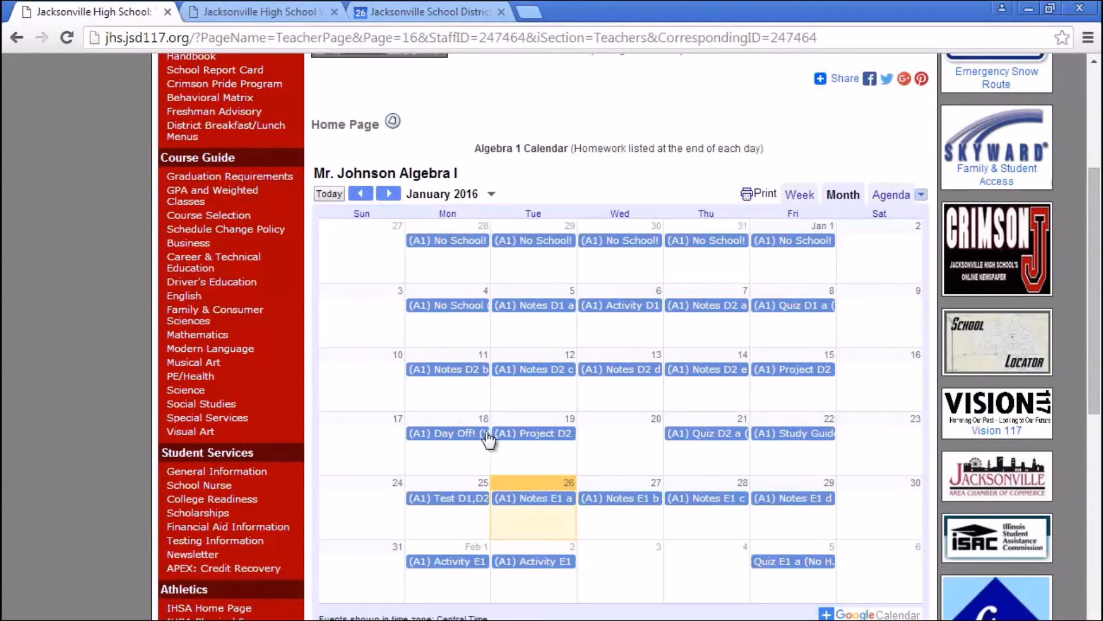
pyautogui.click(427, 11)
pyautogui.click(989, 537)
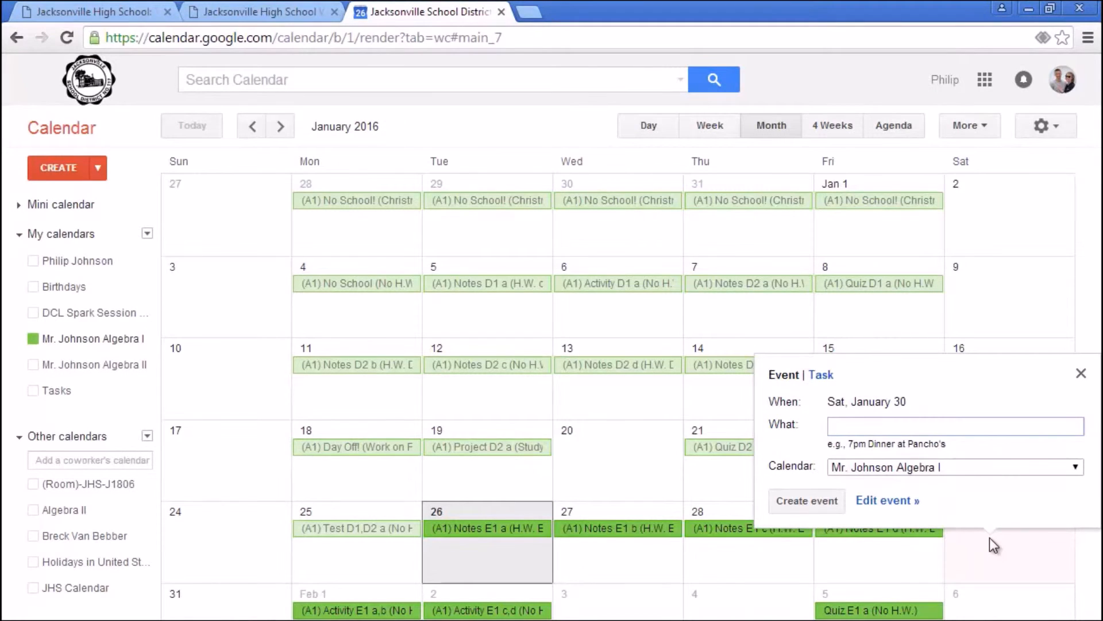
# - Create a 'DCL Test entry' event on January 30 in the Algebra I calendar
pyautogui.write('DCL Test entry')
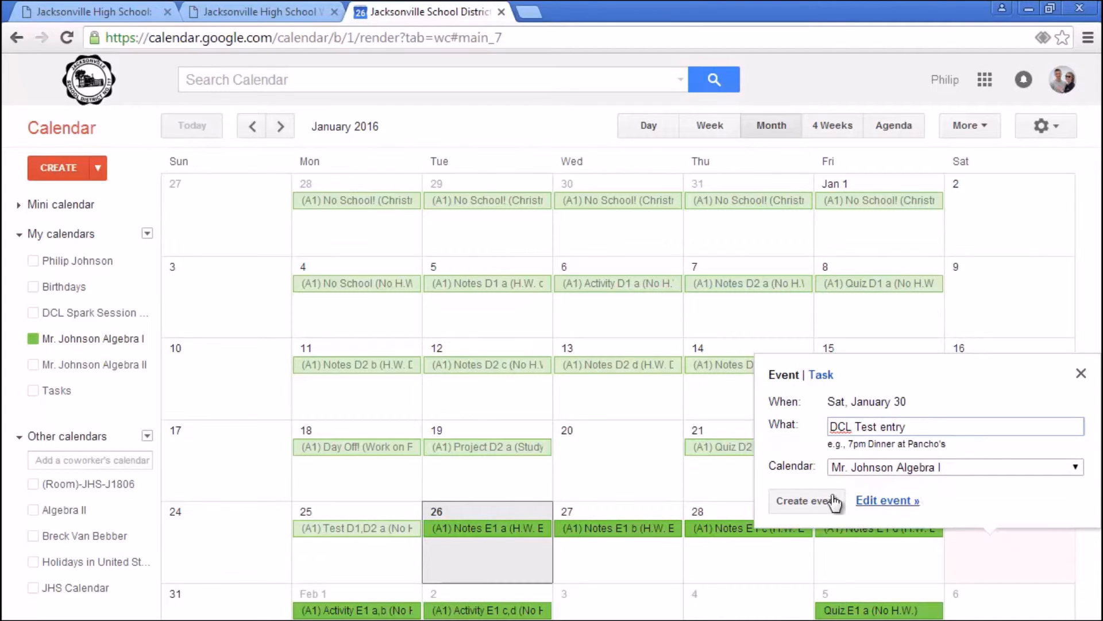
pyautogui.click(881, 466)
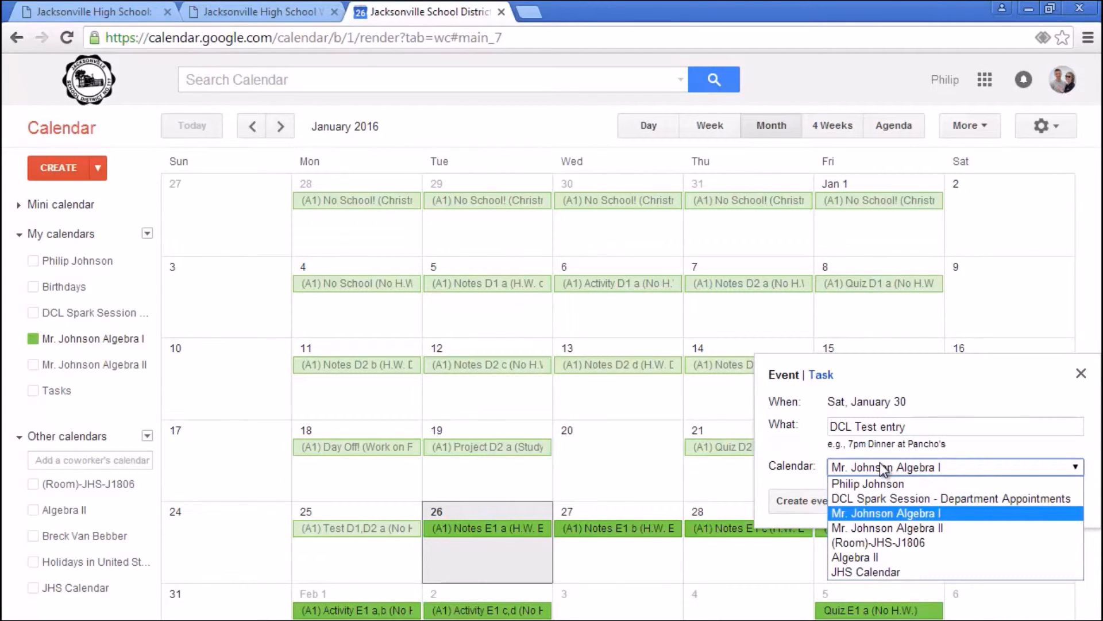
pyautogui.click(881, 466)
pyautogui.click(811, 500)
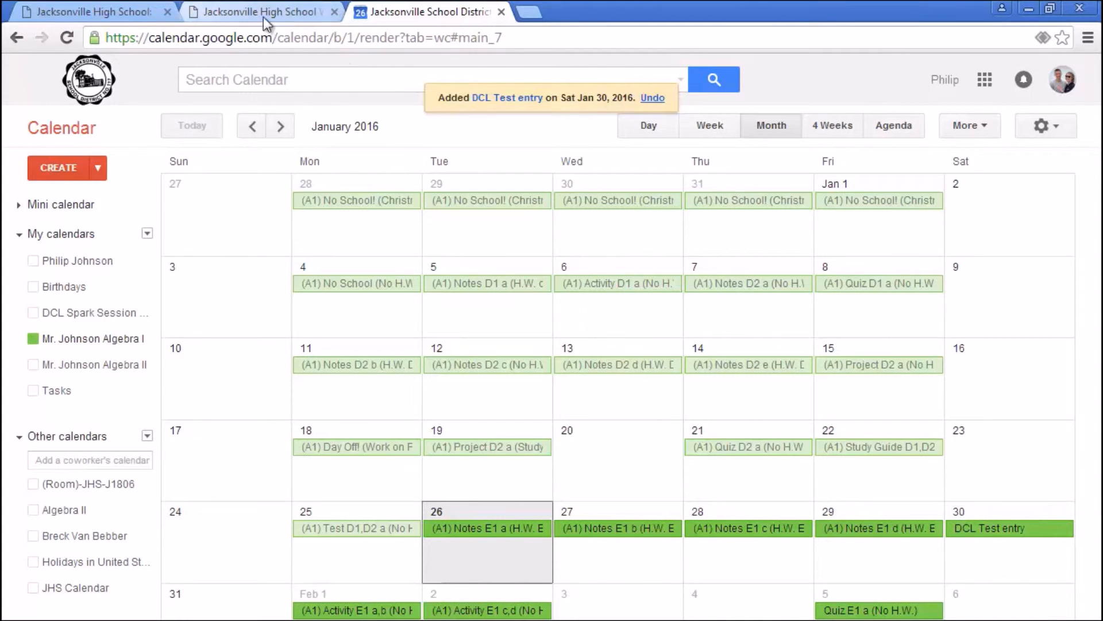
pyautogui.click(138, 11)
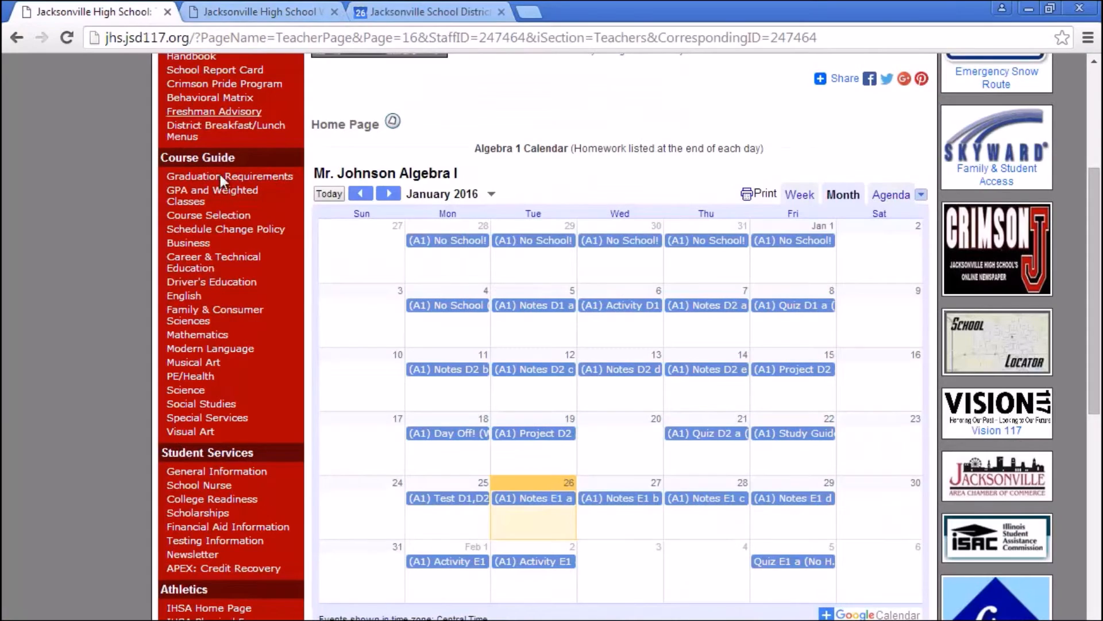
# - Reload the teacher page and check the DCL Test entry event on January 30
pyautogui.click(67, 37)
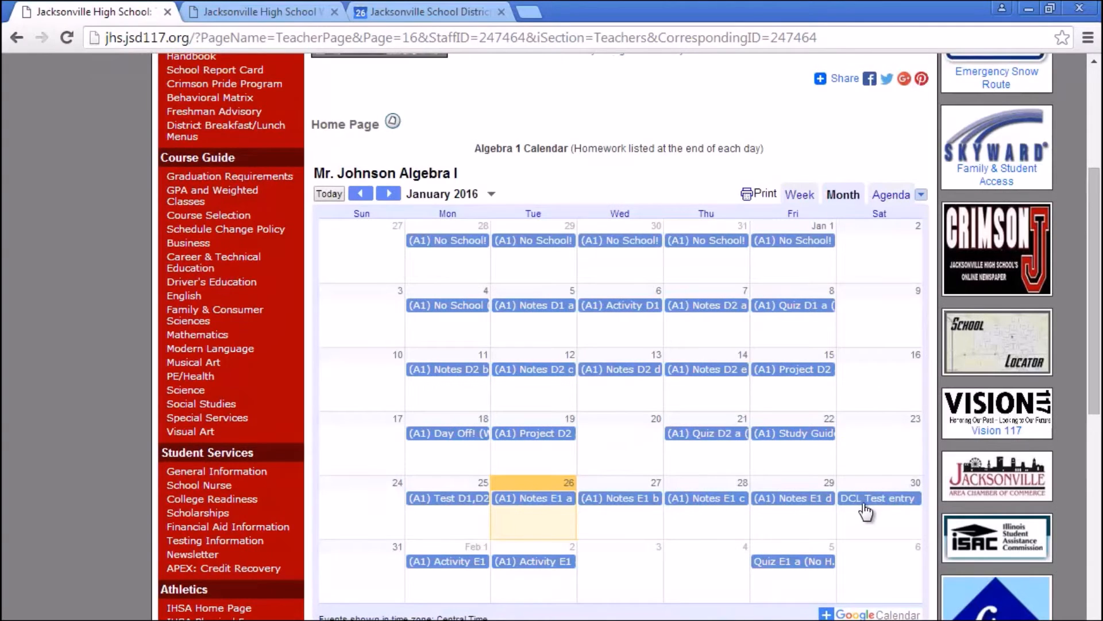
pyautogui.click(866, 507)
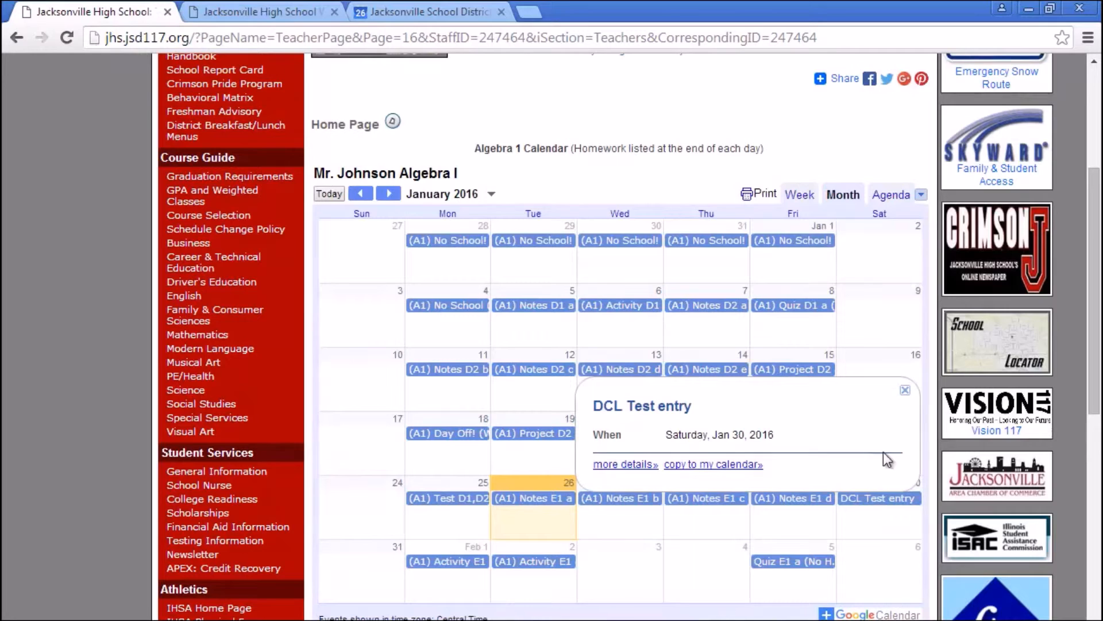
pyautogui.click(906, 392)
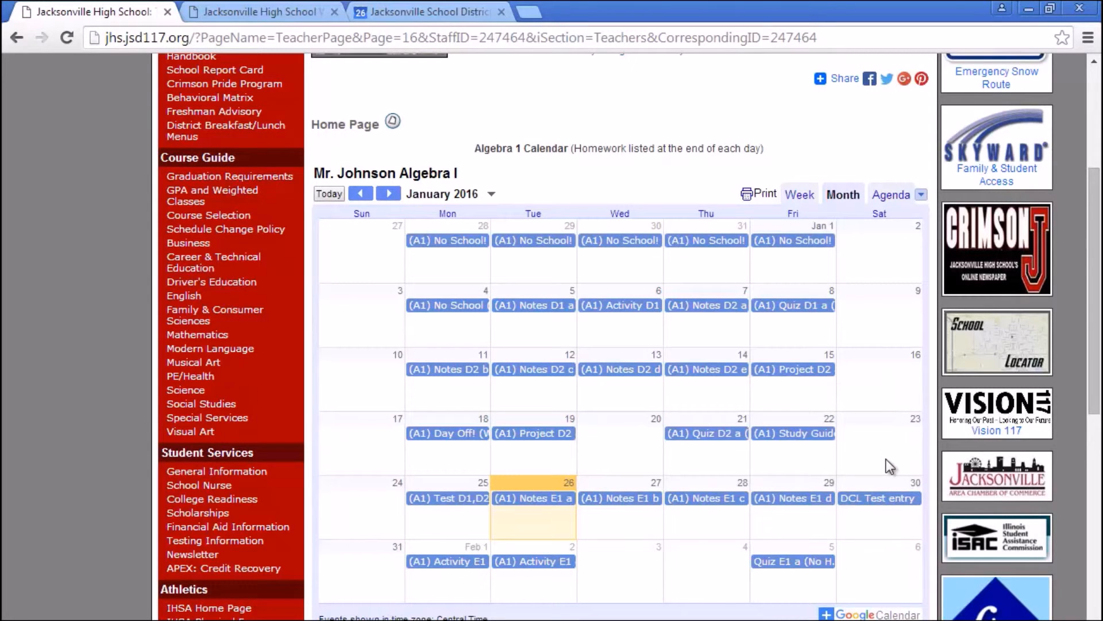
# - Delete the DCL Test entry event and reload the teacher page to confirm it's gone
pyautogui.click(424, 13)
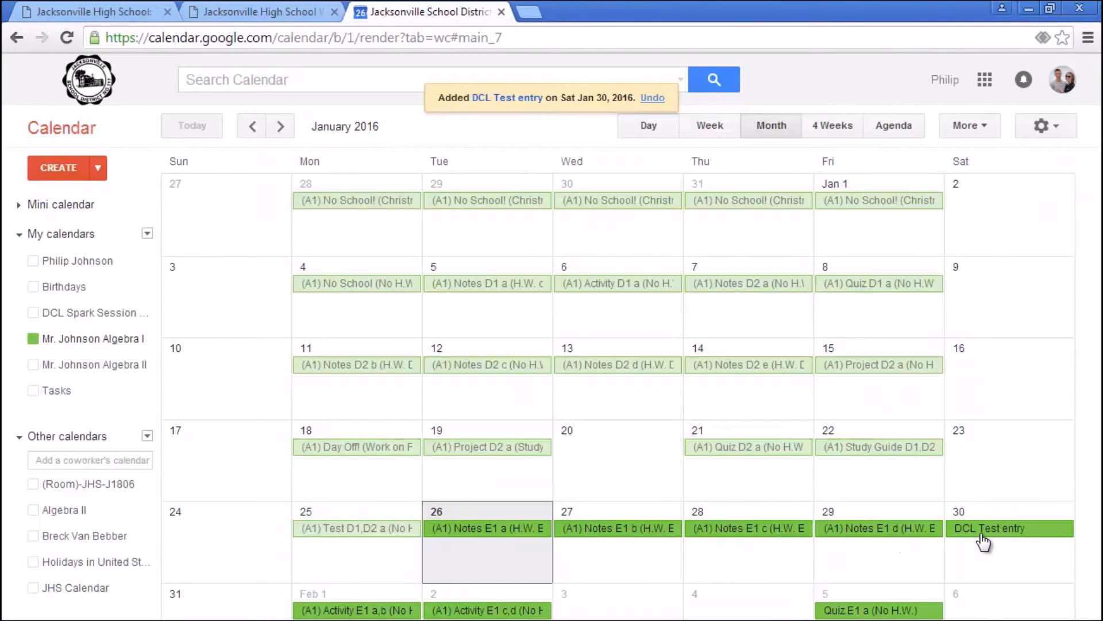
pyautogui.click(981, 528)
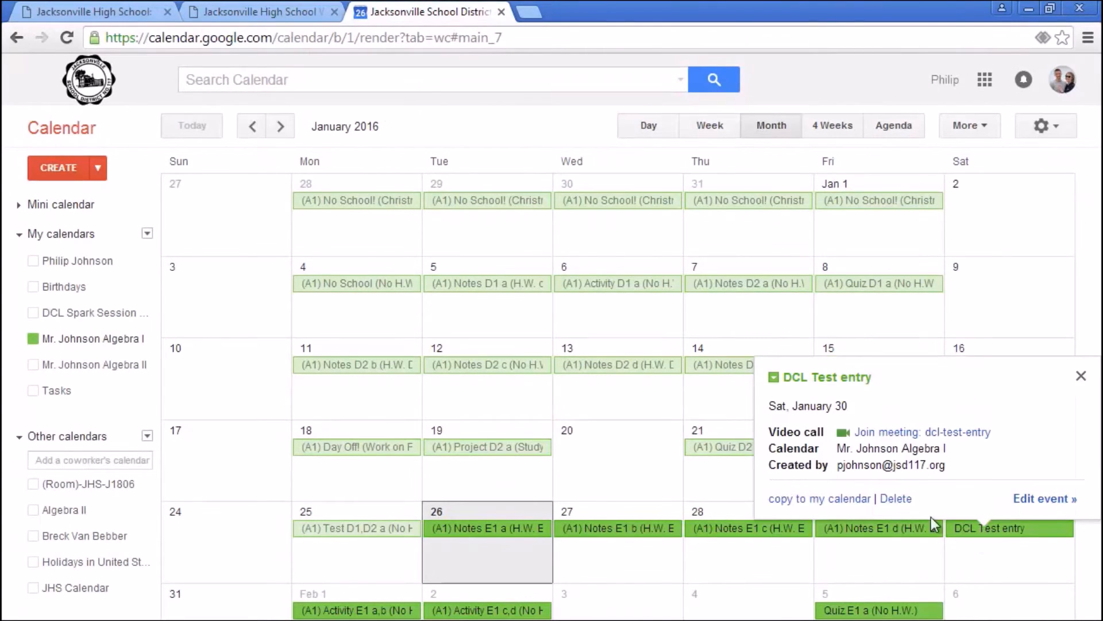
pyautogui.click(895, 499)
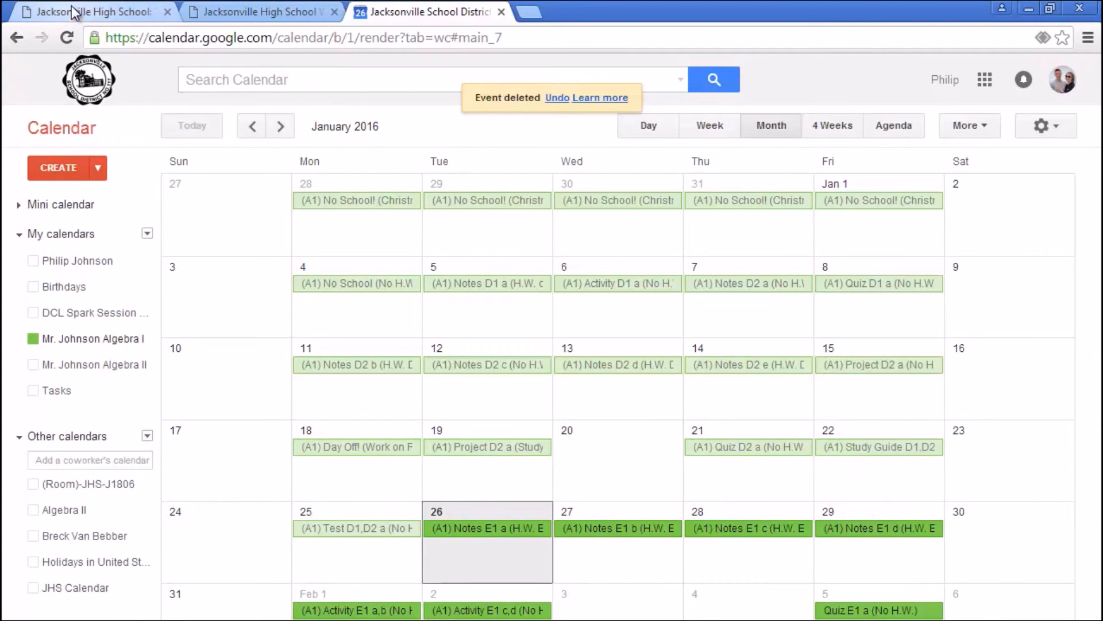
pyautogui.click(74, 12)
pyautogui.click(67, 37)
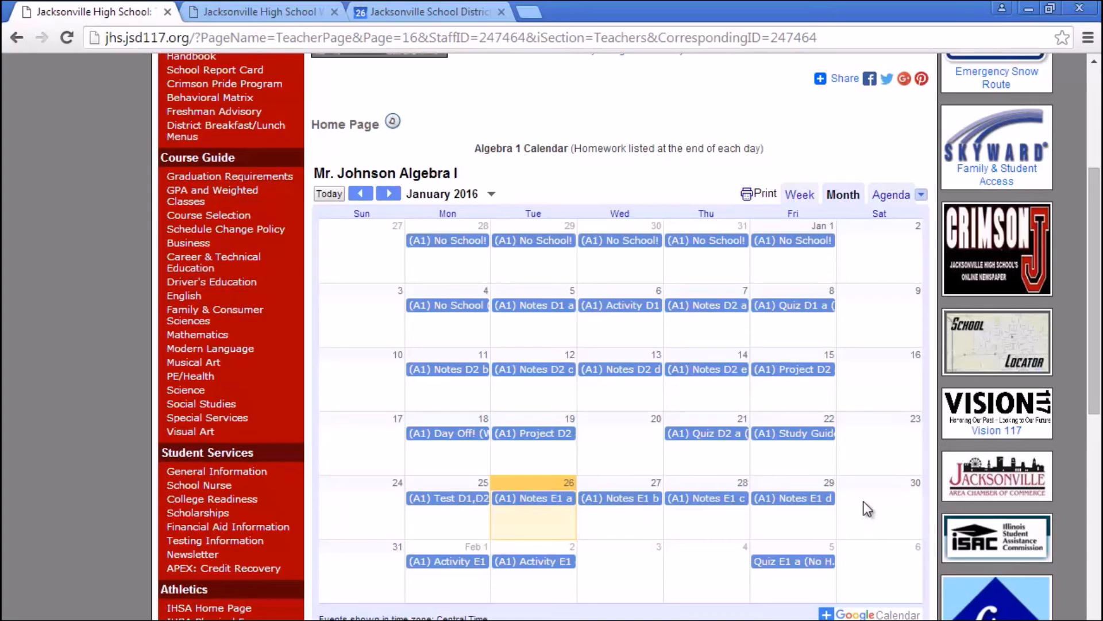
pyautogui.click(427, 12)
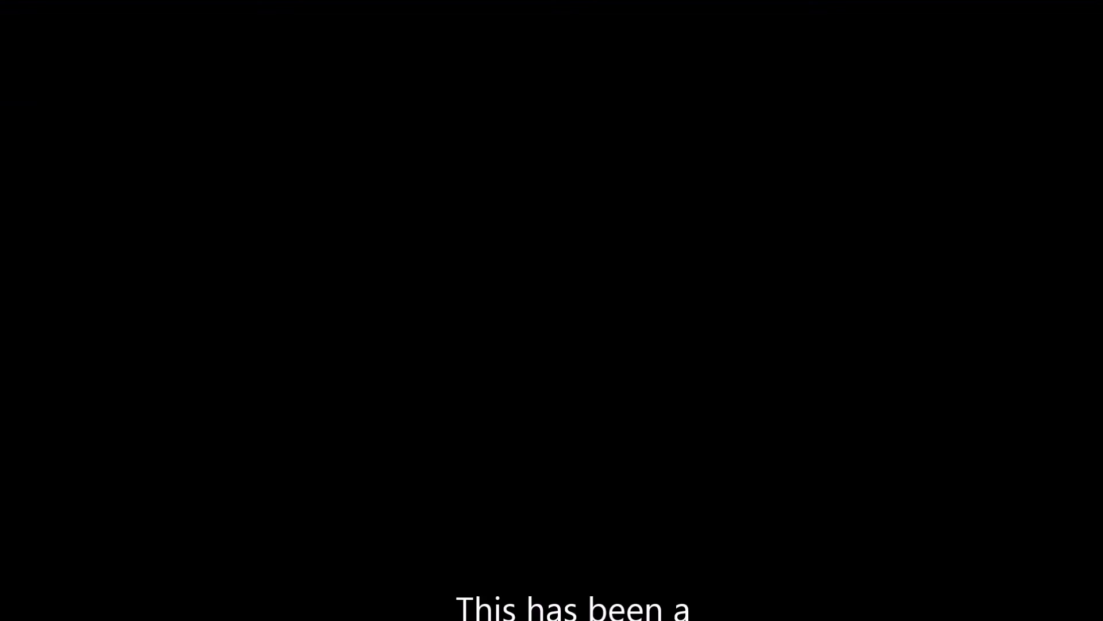